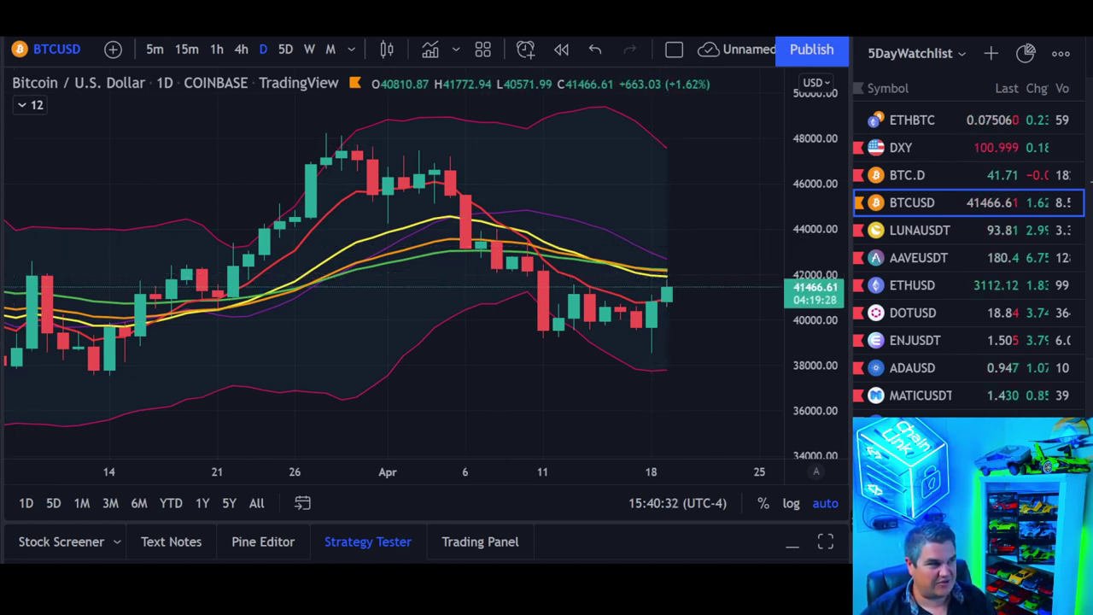
Place a yellow horizontal ray on the daily BTCUSD chart from 8 March 2022 at about 42,250.
left_click(22, 268)
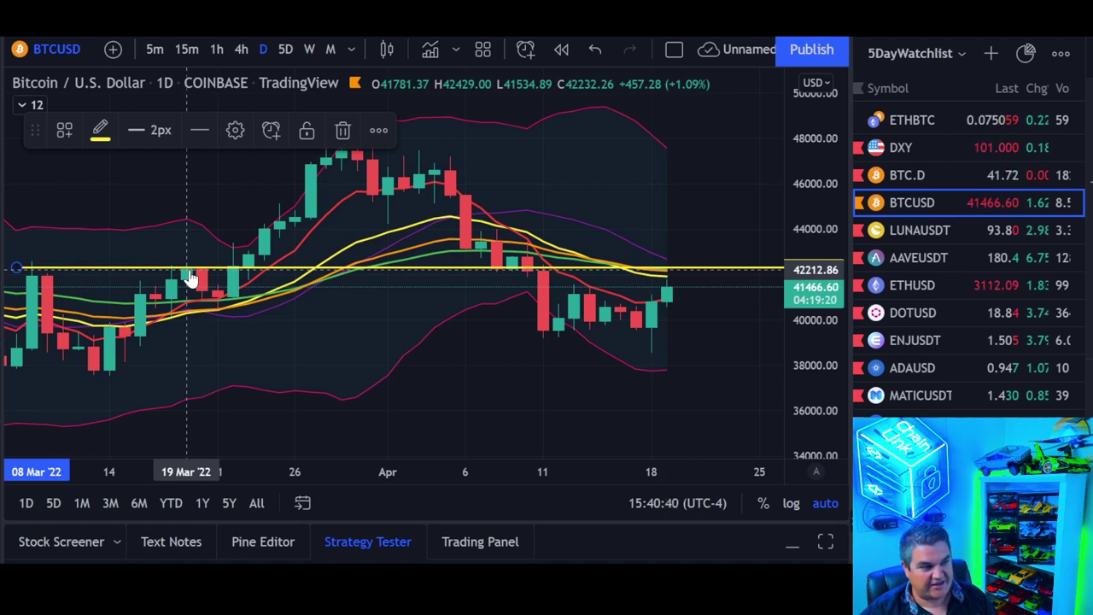
mouse_move(190, 280)
left_mouse_down()
mouse_move(535, 282)
mouse_move(534, 268)
left_mouse_up()
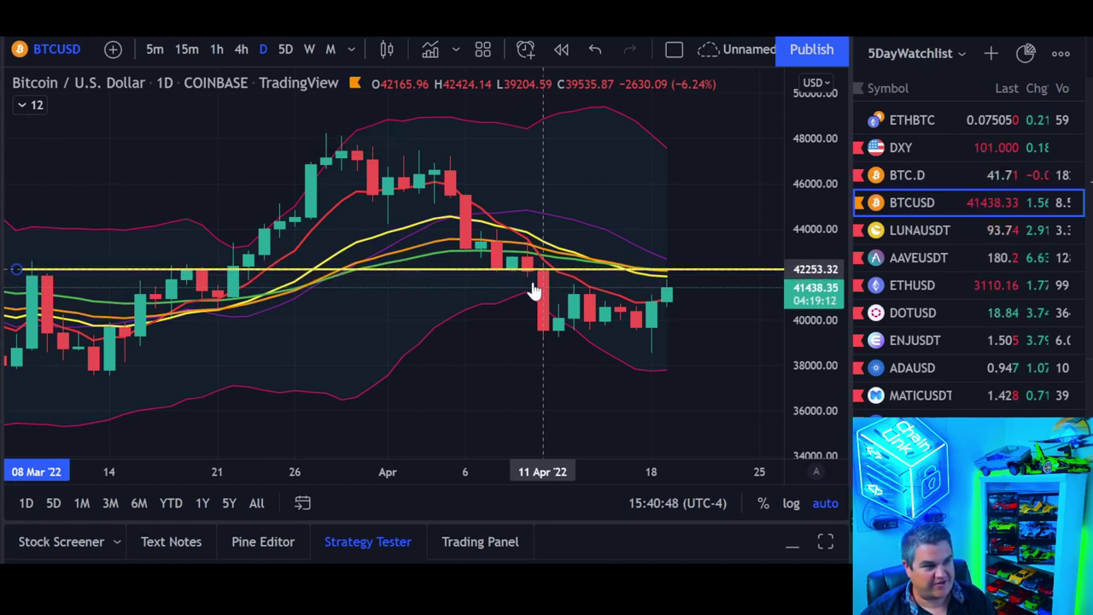
left_click(500, 317)
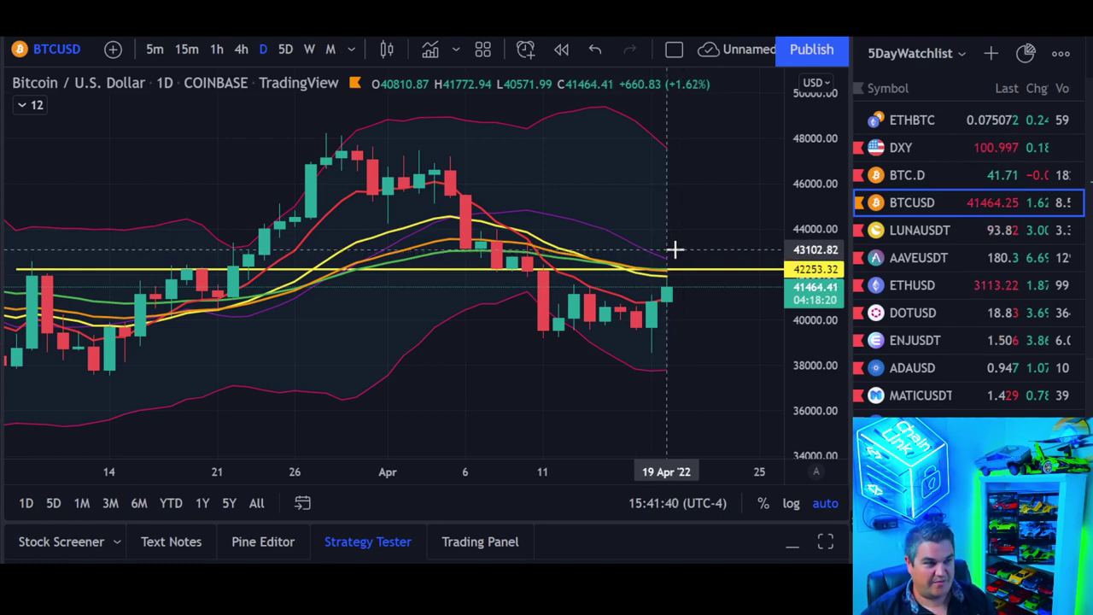
Move the yellow ray's starting point to 7 February 2022 at about 44,600.
scroll(675, 249, "down", 2)
scroll(678, 248, "down", 2)
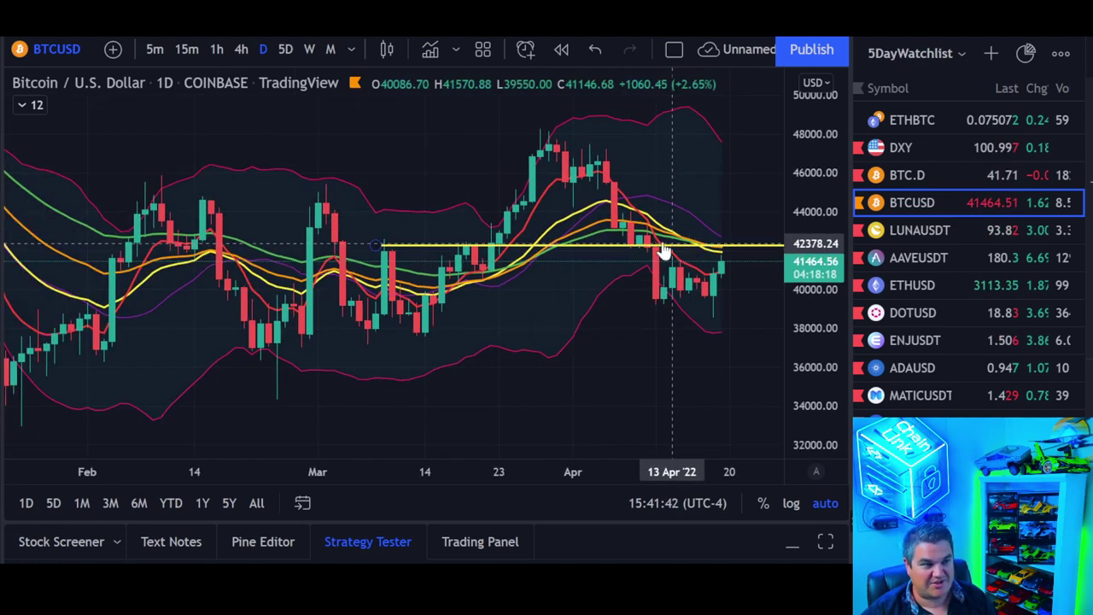
left_click(378, 247)
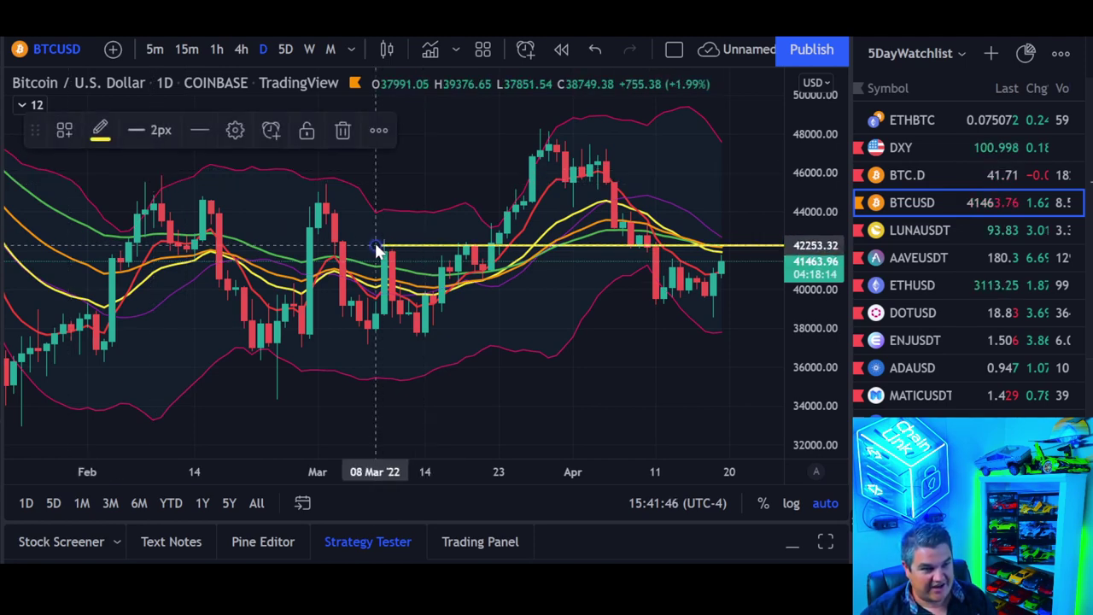
left_click_drag(377, 247, 136, 203)
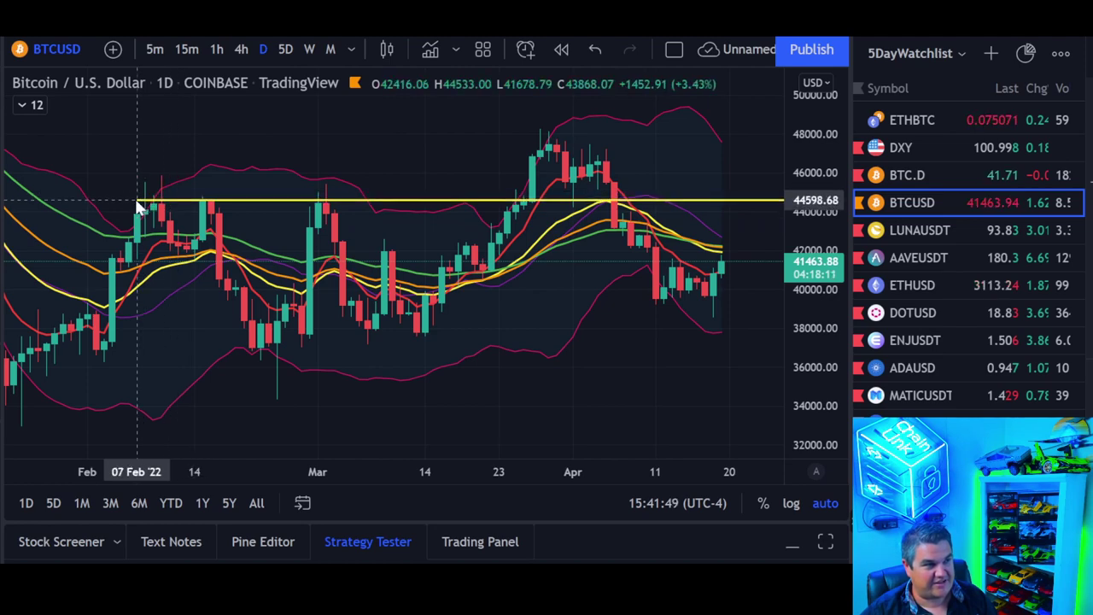
left_click(276, 165)
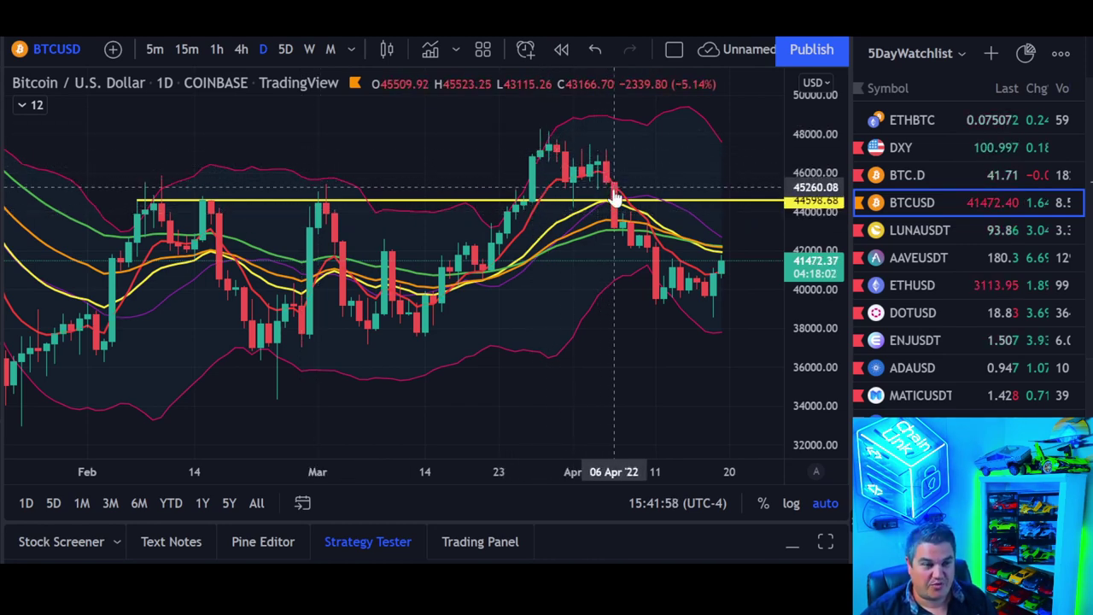
left_click_drag(625, 210, 625, 210)
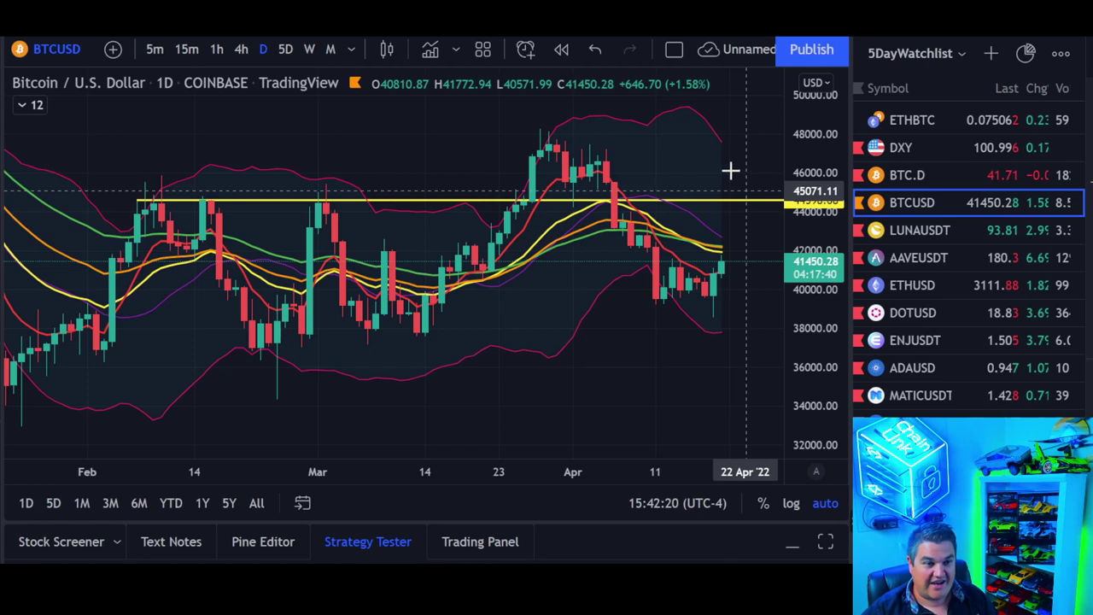
scroll(611, 174, "right", 2)
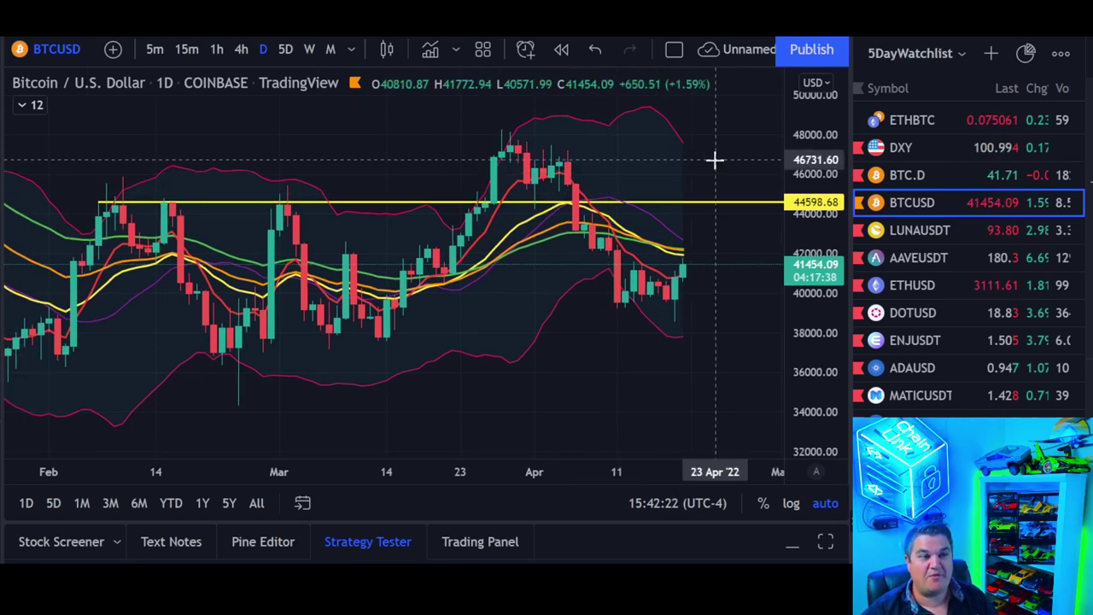
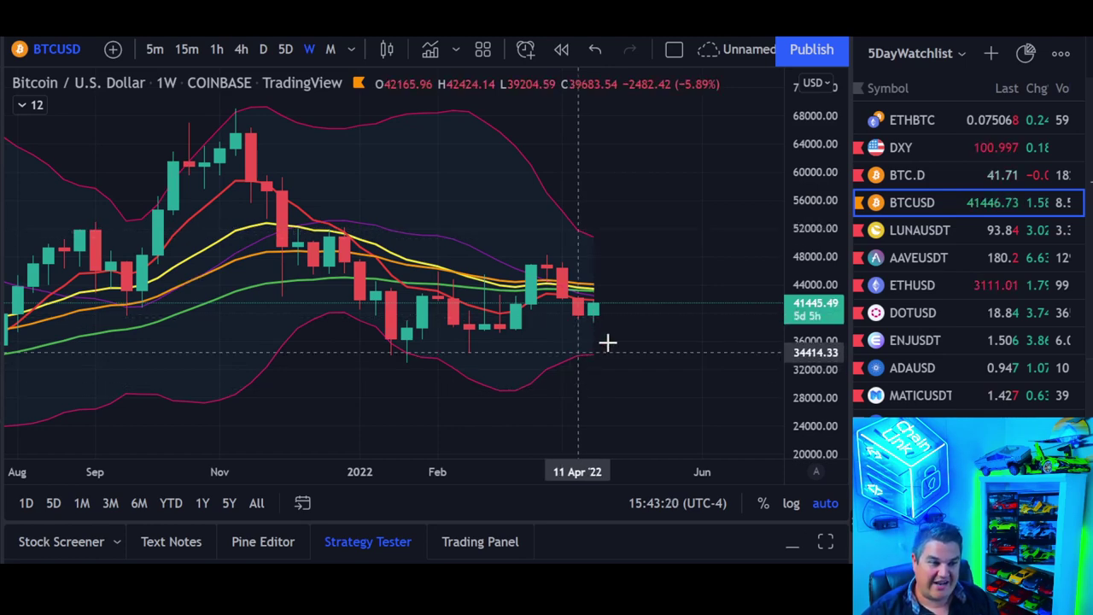
Examine the weekly BTCUSD candles since 2020 and the latest candle against the moving averages and Bollinger Bands.
scroll(595, 277, "down", 5)
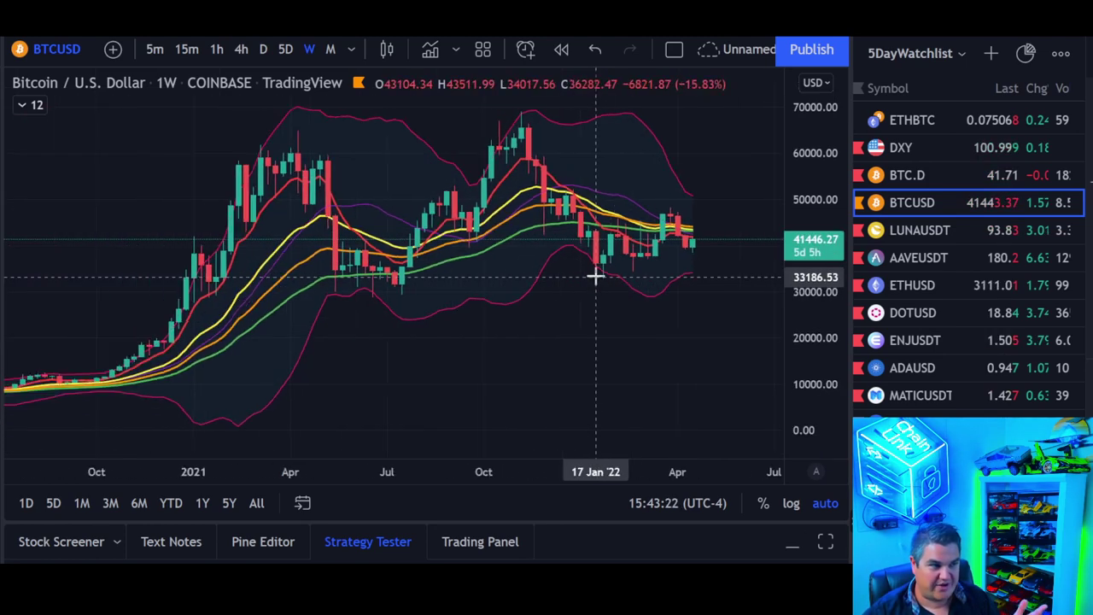
scroll(127, 365, "down", 2)
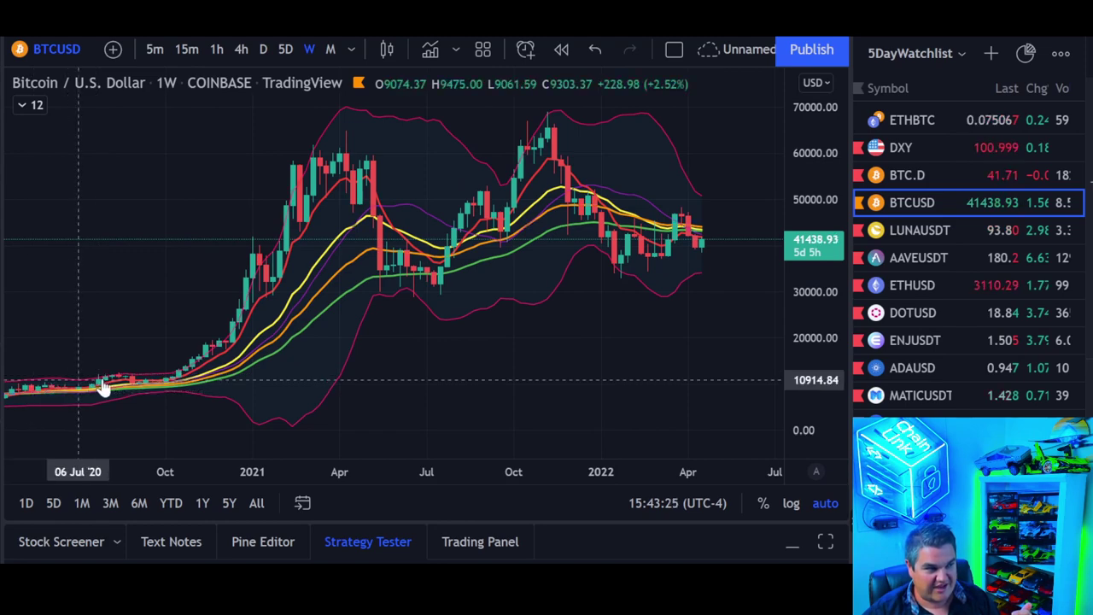
scroll(196, 364, "down", 2)
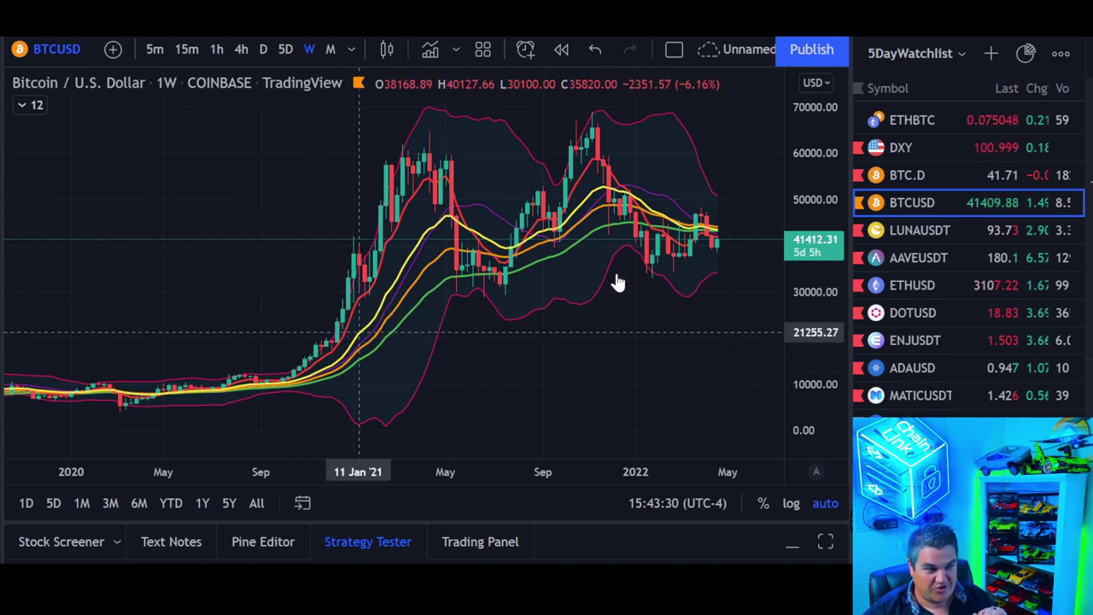
scroll(697, 255, "up", 1)
scroll(697, 255, "up", 4)
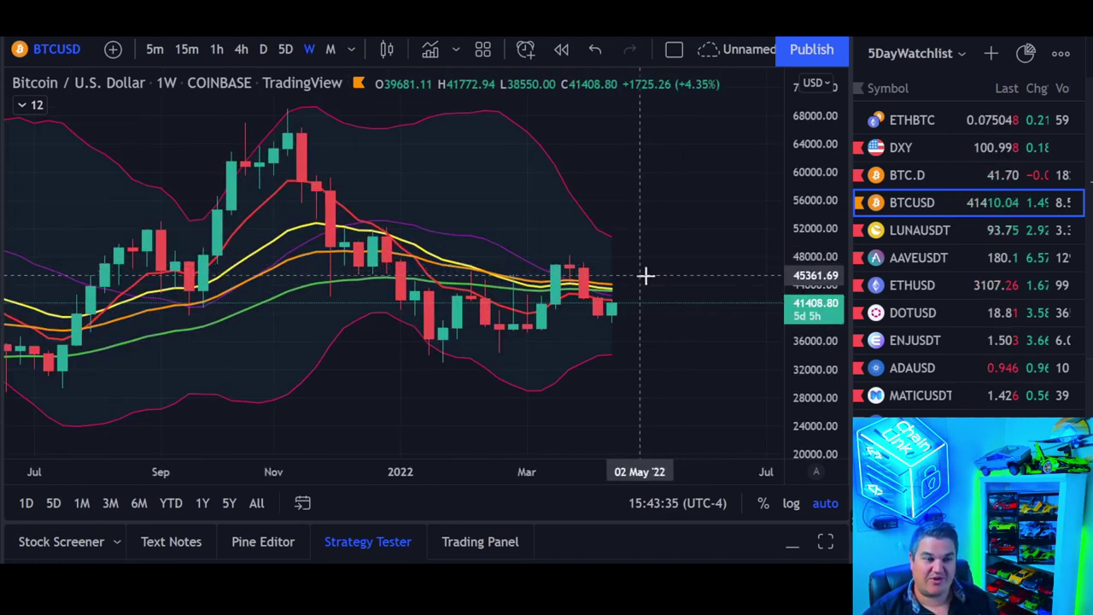
scroll(646, 276, "up", 2)
left_click_drag(806, 361, 809, 296)
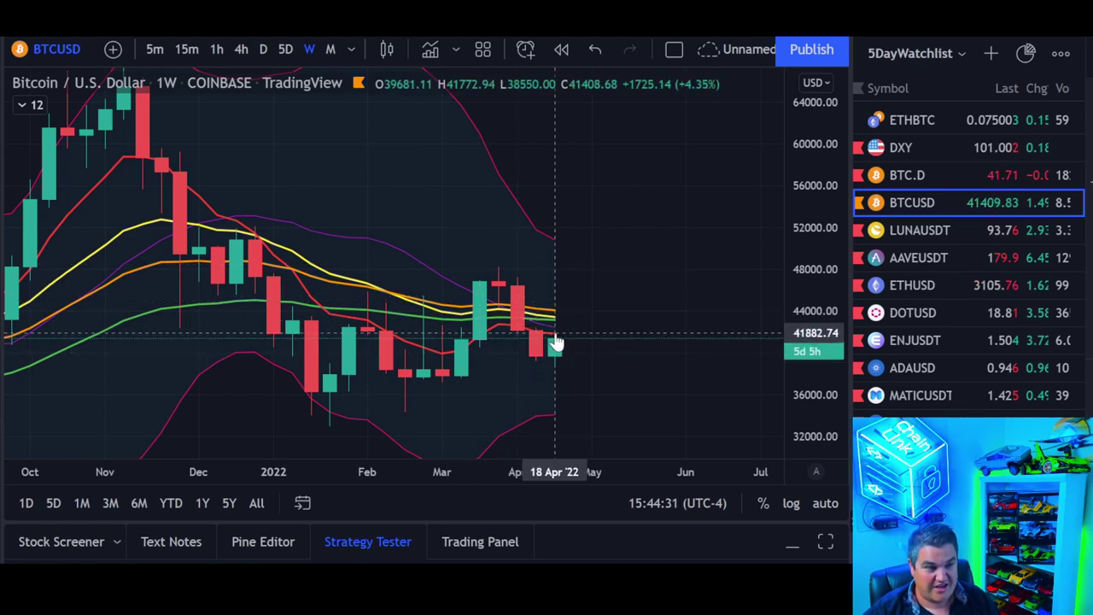
scroll(560, 346, "up", 3)
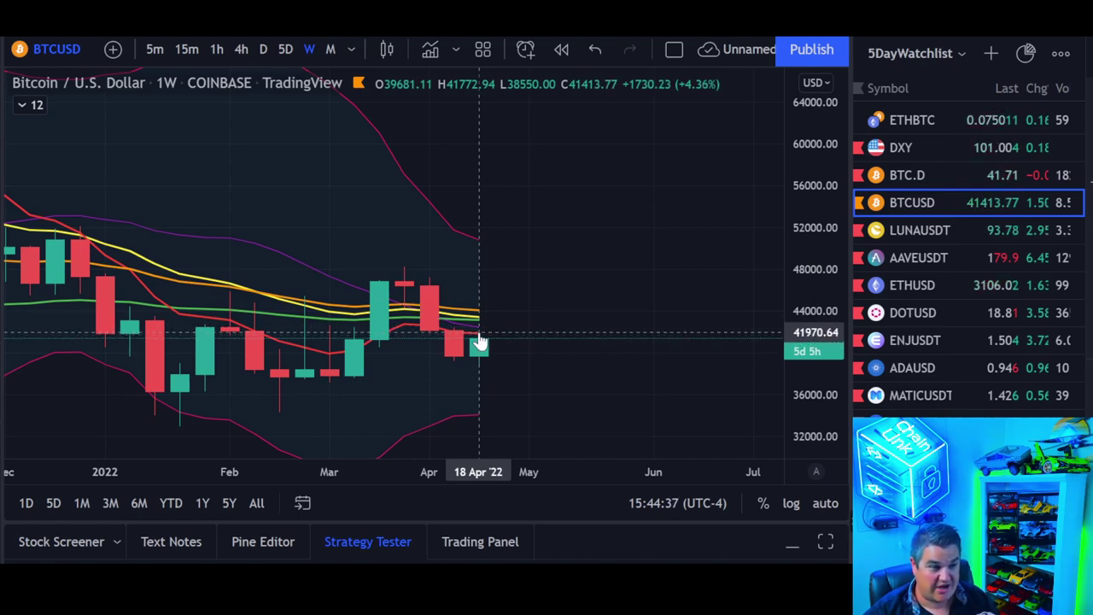
scroll(480, 341, "down", 3)
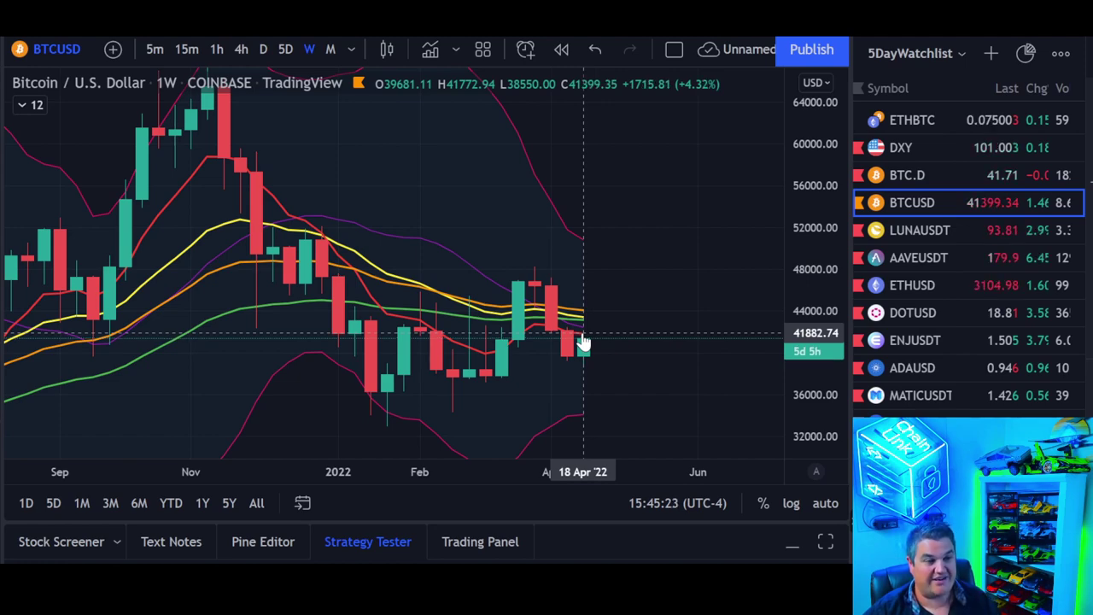
Restore automatic price scaling on the weekly chart with the 2019 to early 2021 price history in view.
scroll(581, 342, "left", 10)
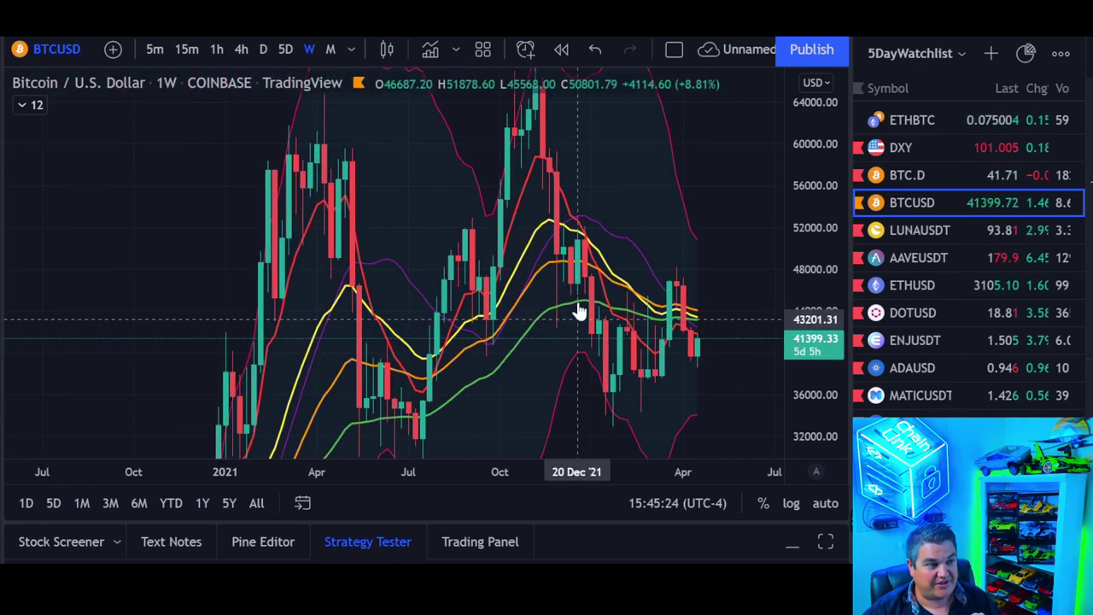
left_click_drag(801, 196, 802, 307)
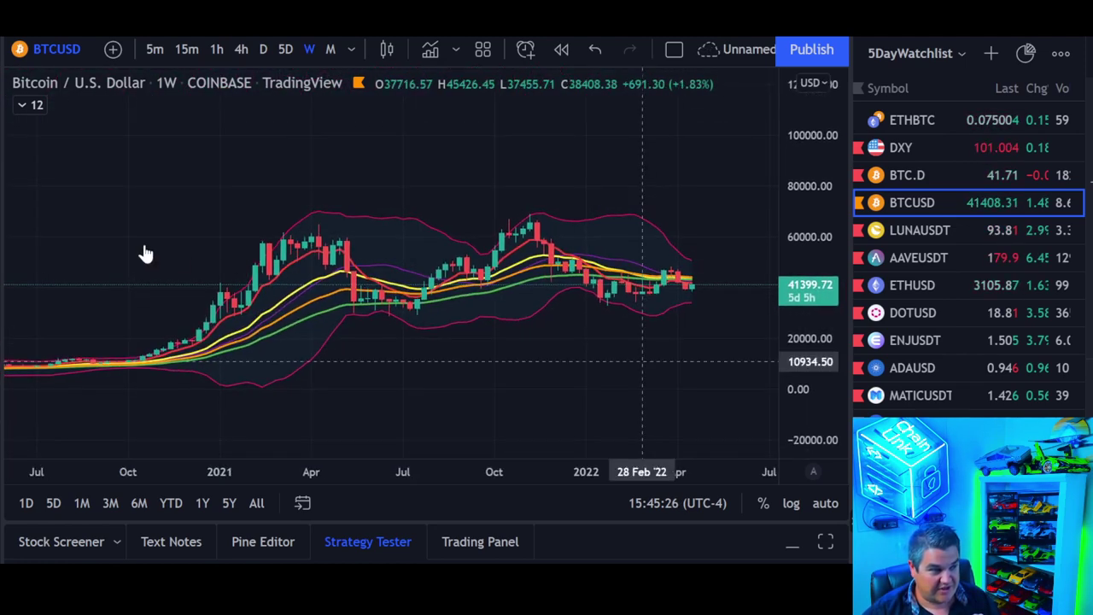
scroll(324, 199, "left", 10)
scroll(735, 342, "up", 3)
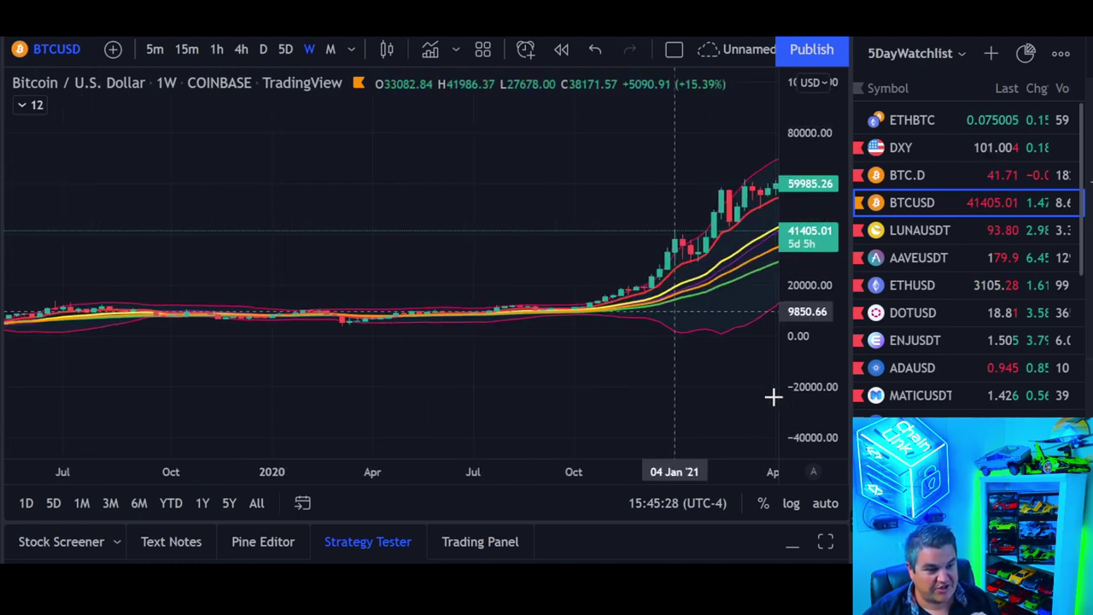
left_click(825, 504)
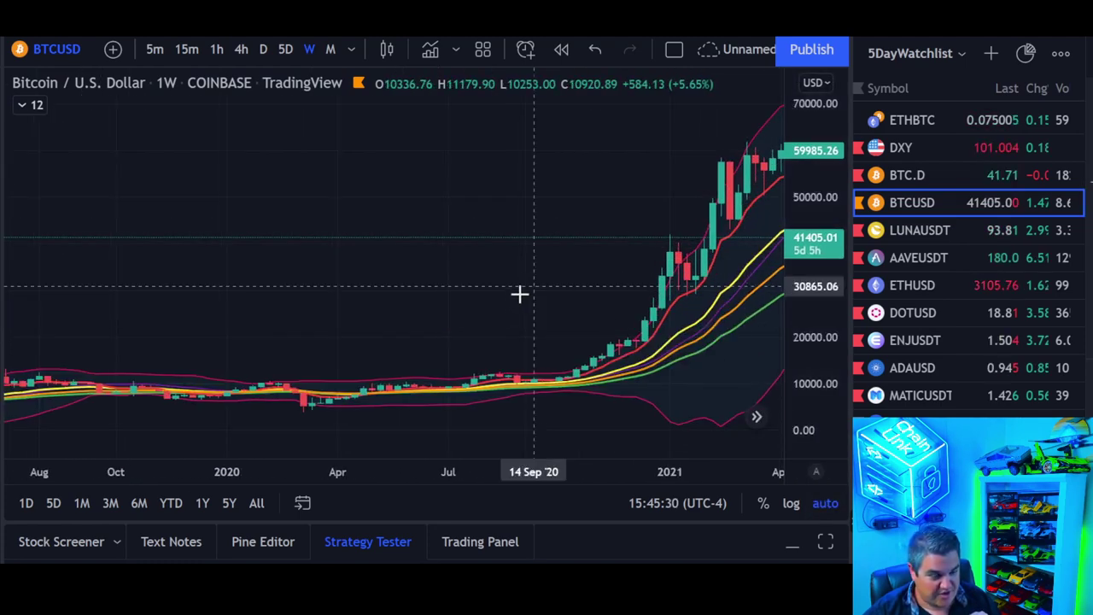
Try the logarithmic price scale on the weekly chart's 2019–2020 history.
left_click(793, 502)
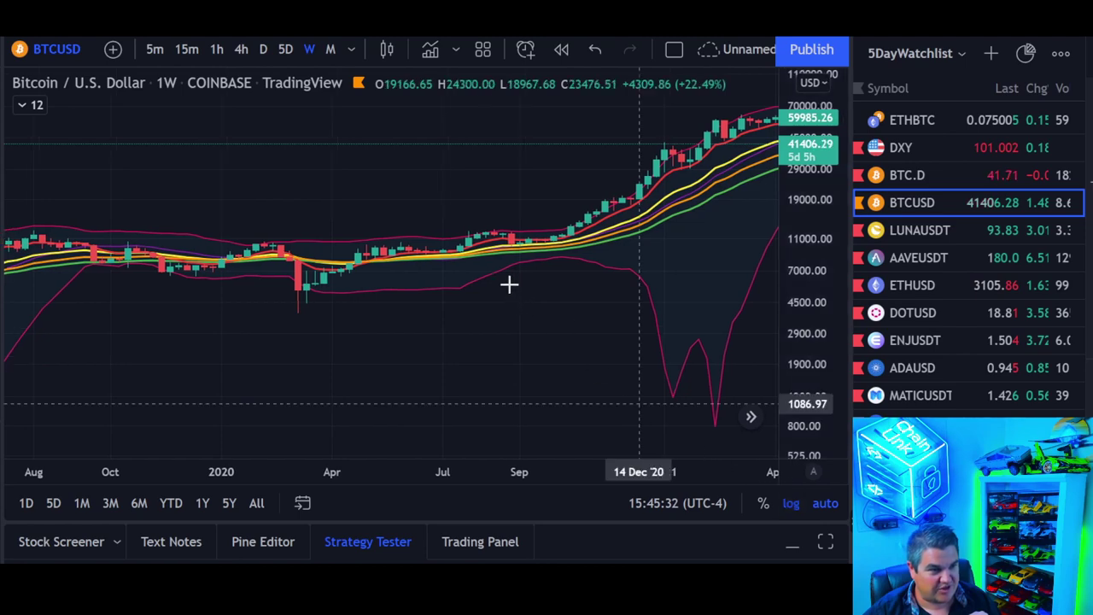
scroll(487, 312, "left", 15)
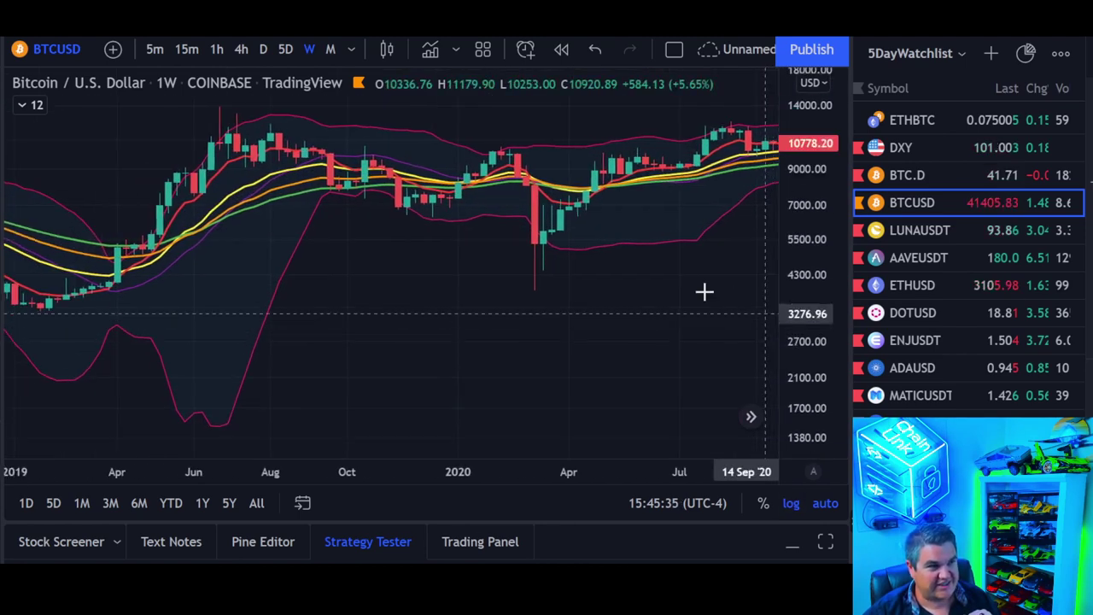
left_click(789, 503)
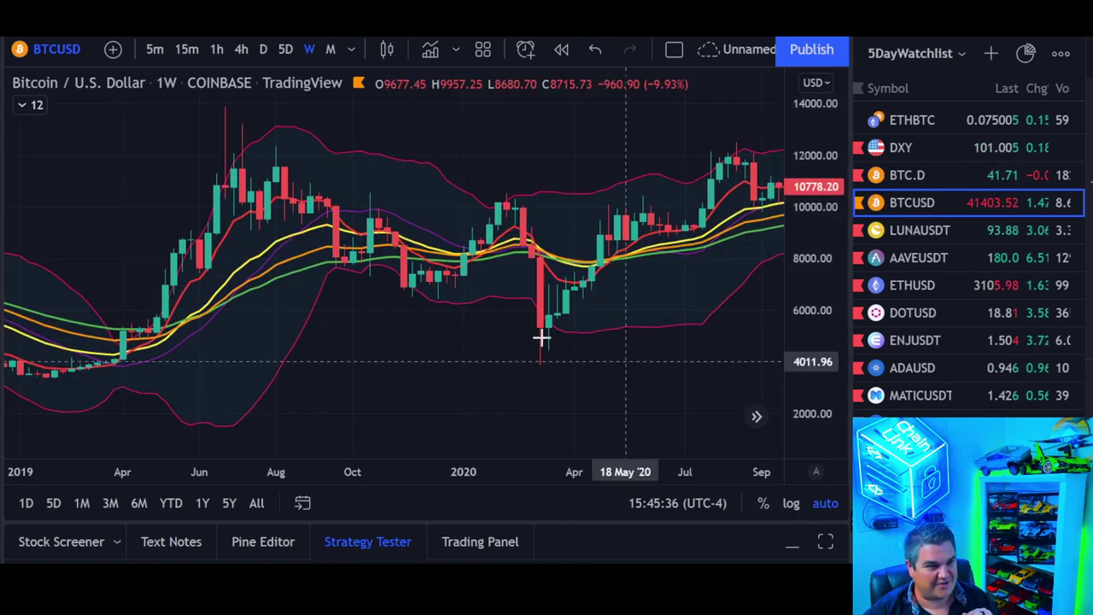
Examine the weekly decline from the late-2017 peak through 2018 against the moving averages.
scroll(457, 312, "down", 10)
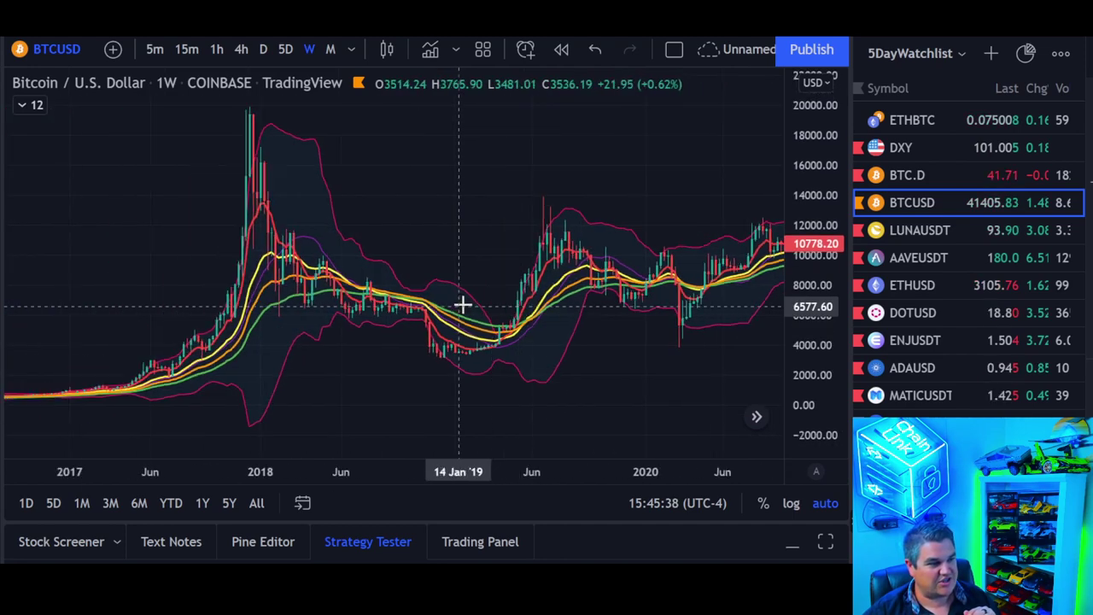
scroll(288, 268, "up", 3)
scroll(390, 200, "left", 10)
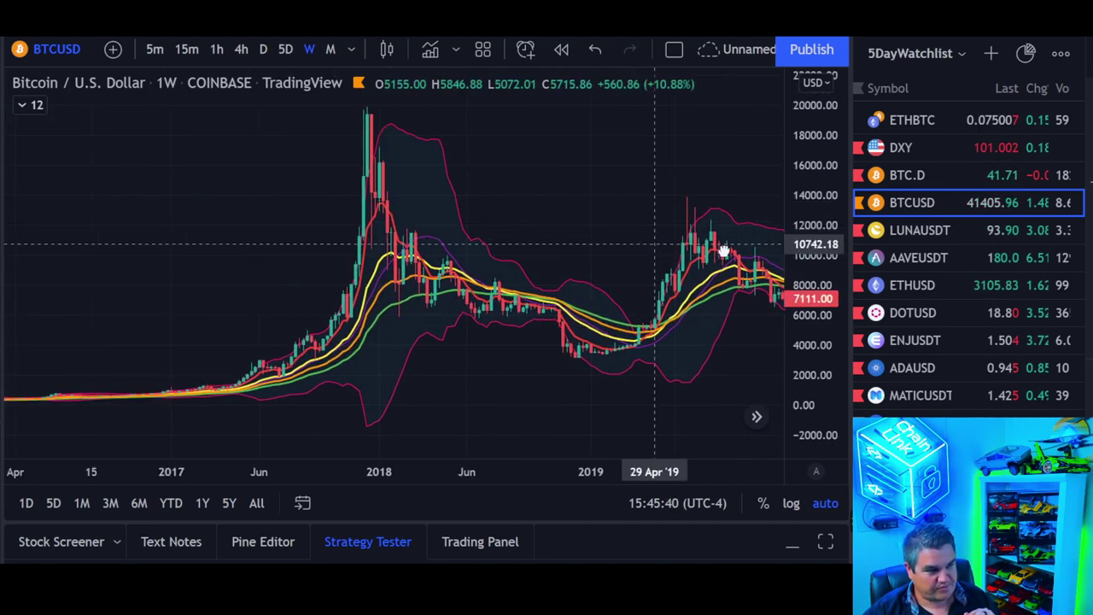
scroll(629, 293, "up", 6)
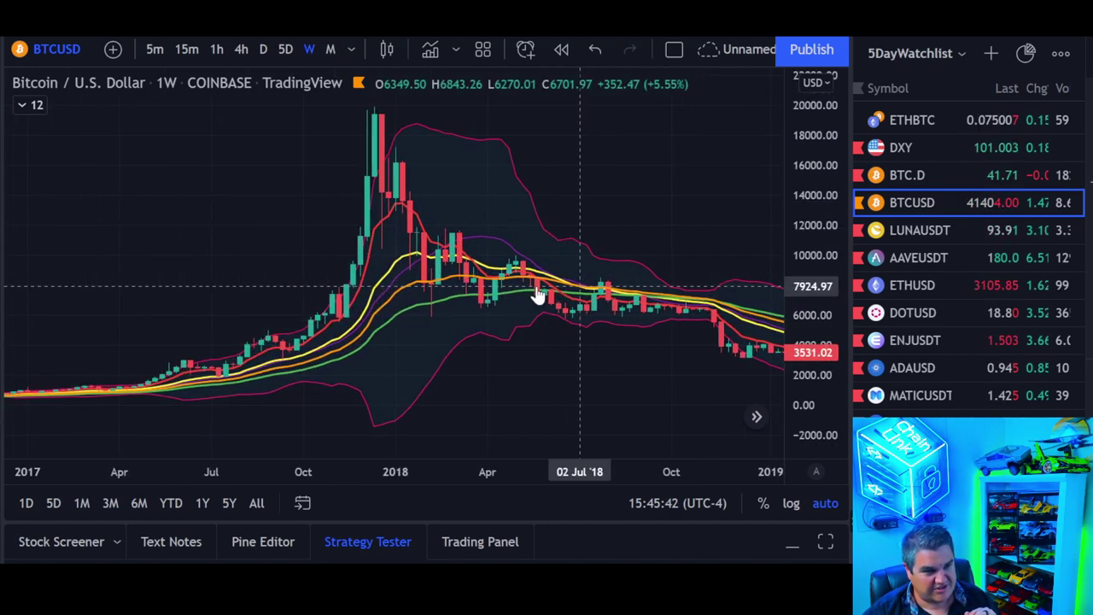
scroll(501, 295, "up", 2)
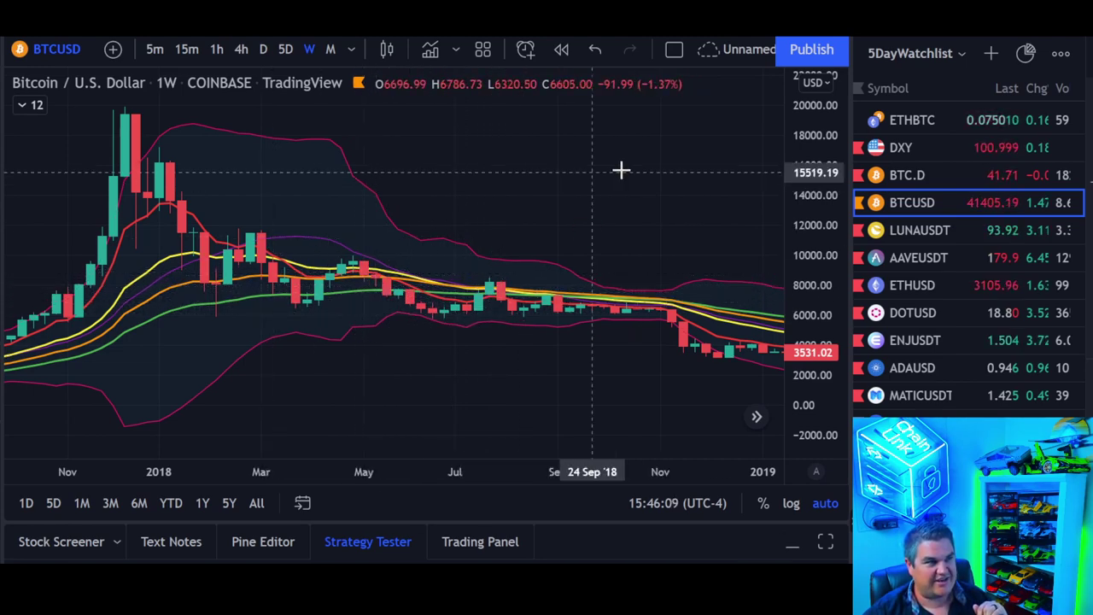
scroll(681, 195, "down", 5)
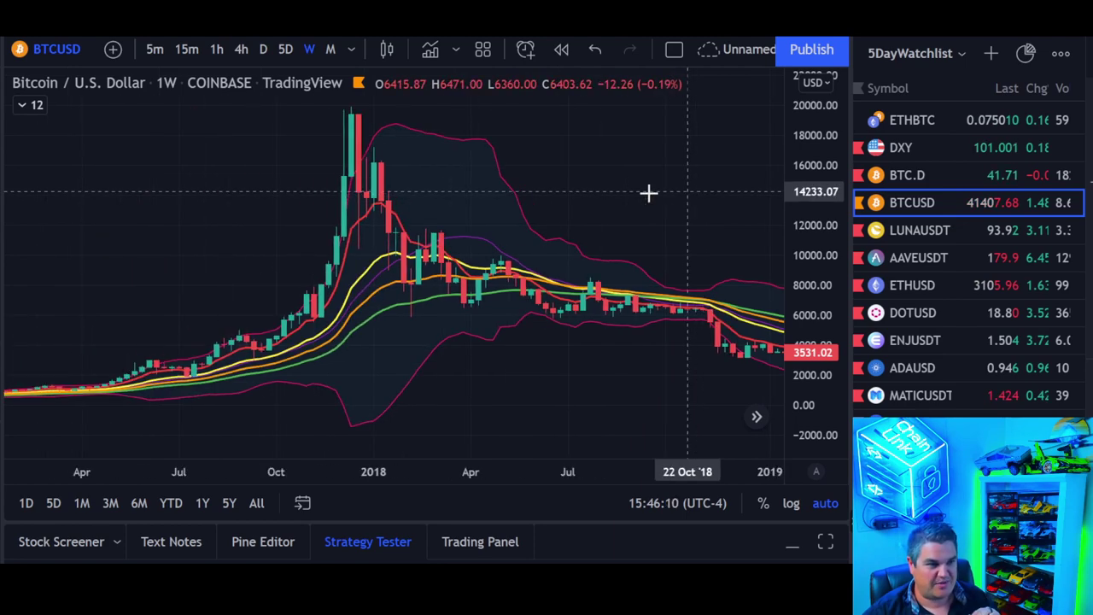
Switch the chart to the 5-day interval and show the hidden GC [DW] indicator over the 2017–2019 price history.
left_click(282, 52)
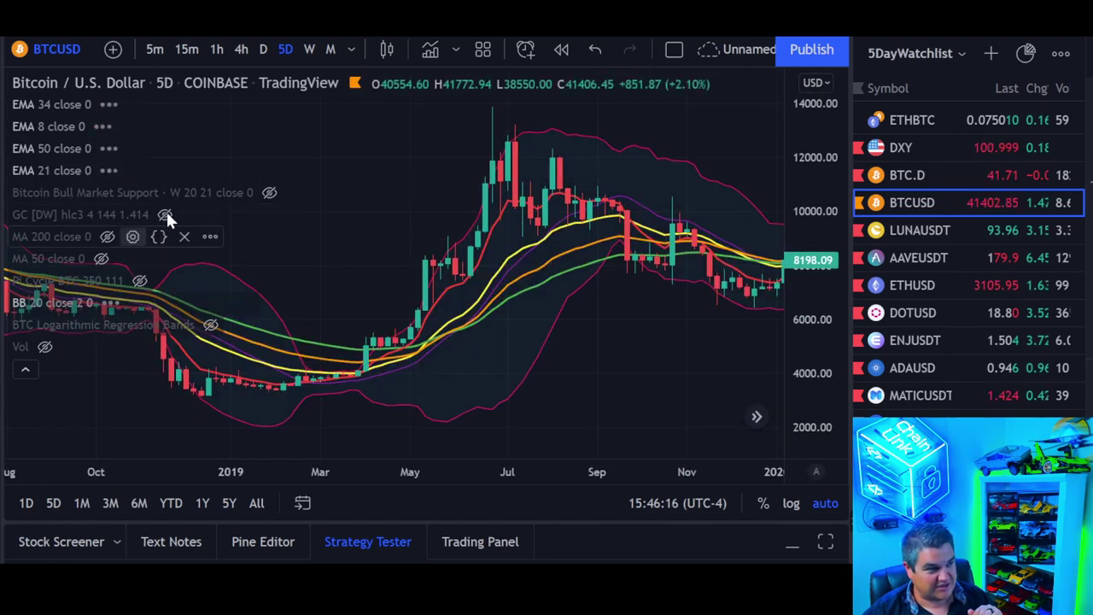
left_click(165, 214)
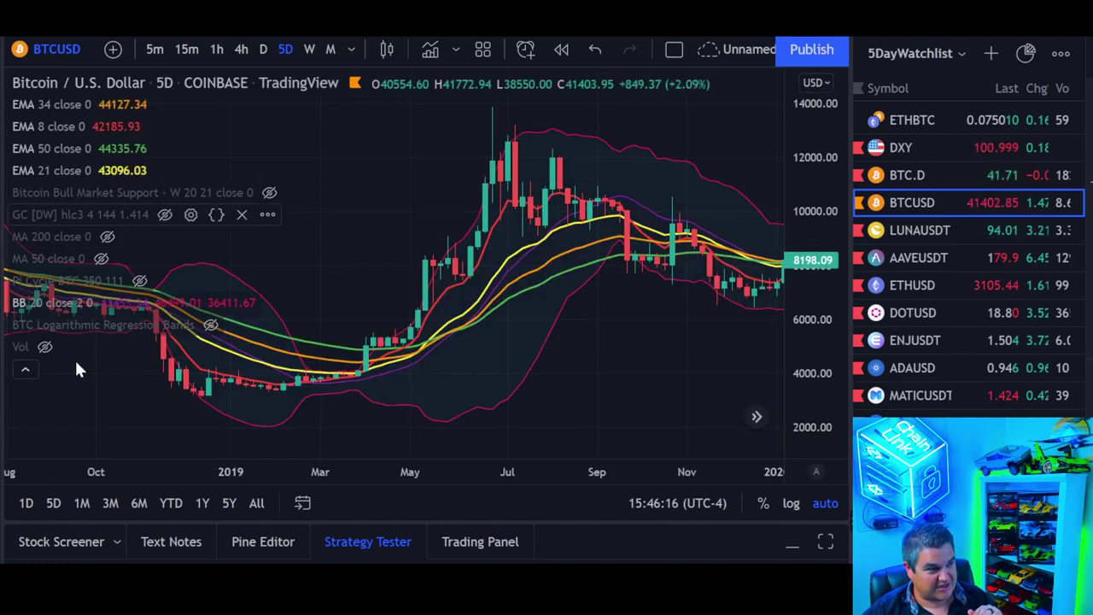
left_click(25, 374)
scroll(384, 207, "down", 1)
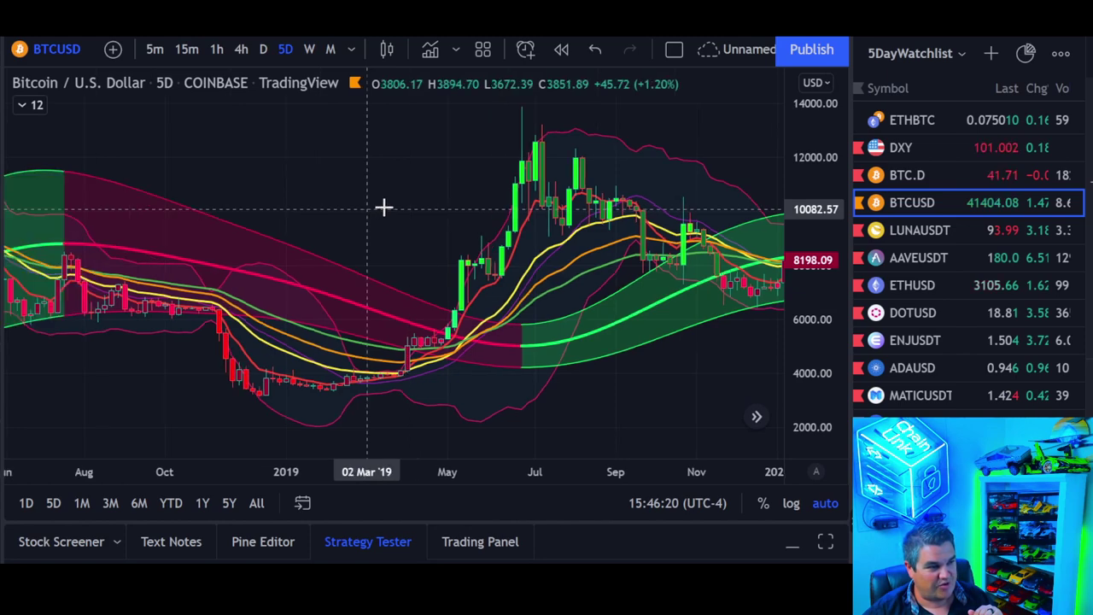
scroll(384, 207, "down", 5)
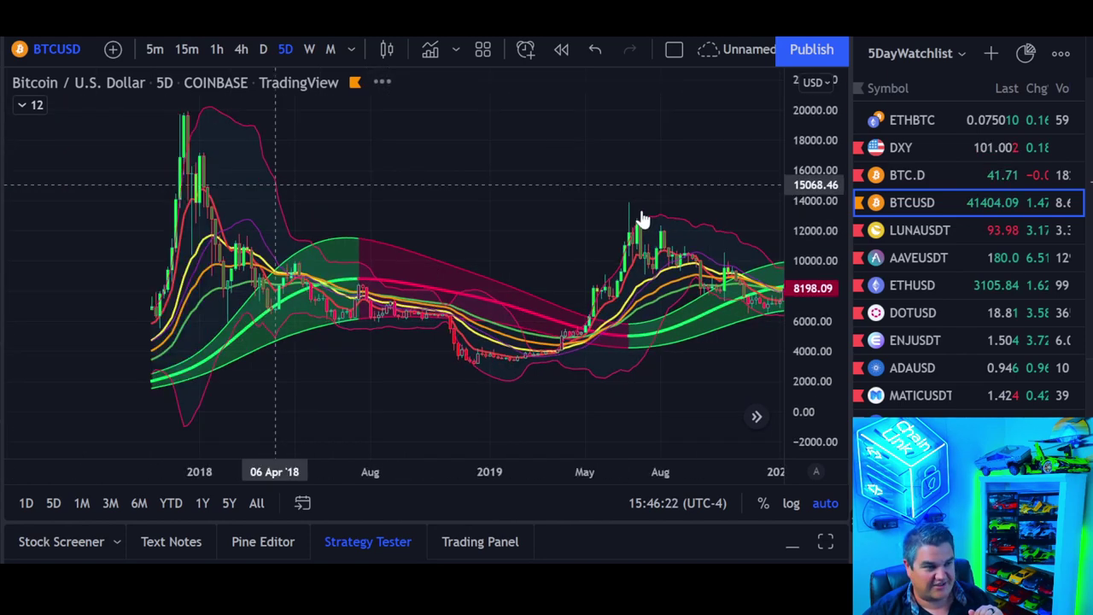
left_click_drag(723, 215, 518, 180)
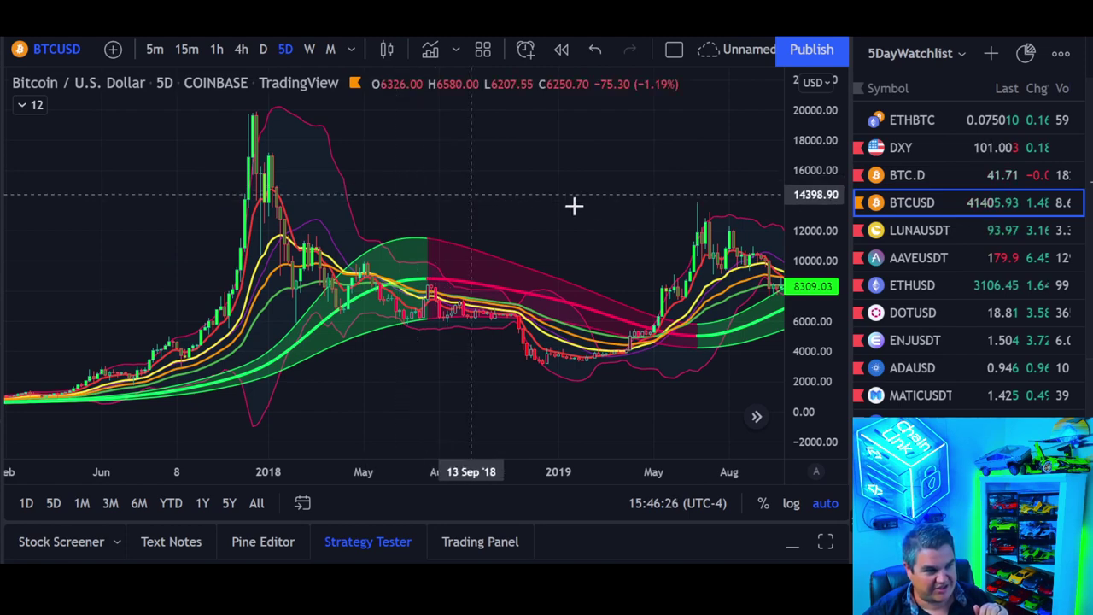
left_click_drag(574, 206, 695, 215)
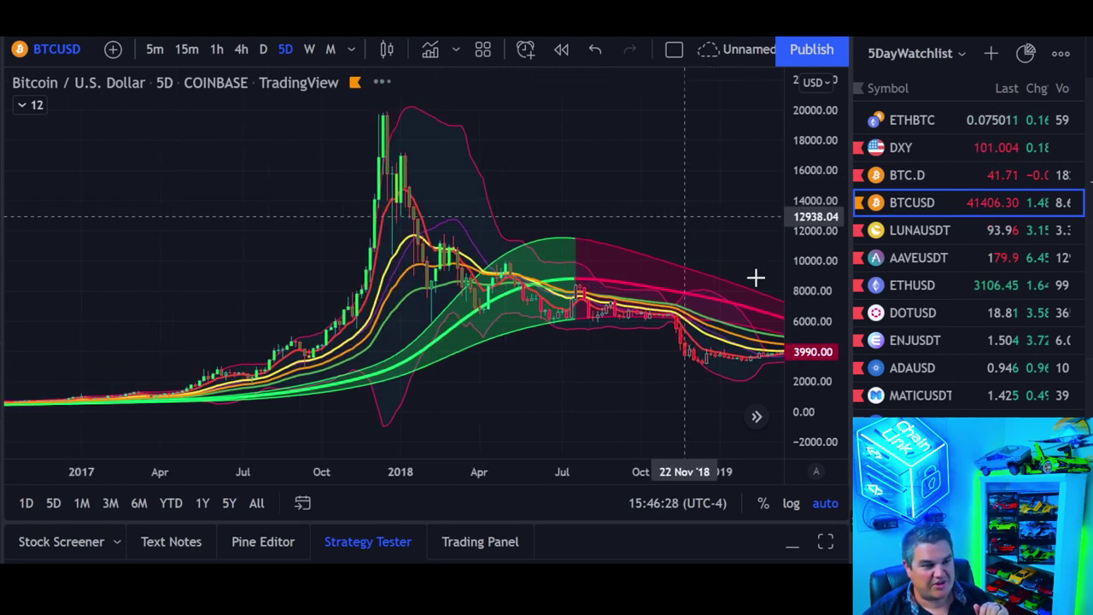
Examine the 2018 decline on the 5-day chart against the GC [DW] channel and the moving averages.
scroll(756, 277, "up", 1)
scroll(602, 308, "up", 2)
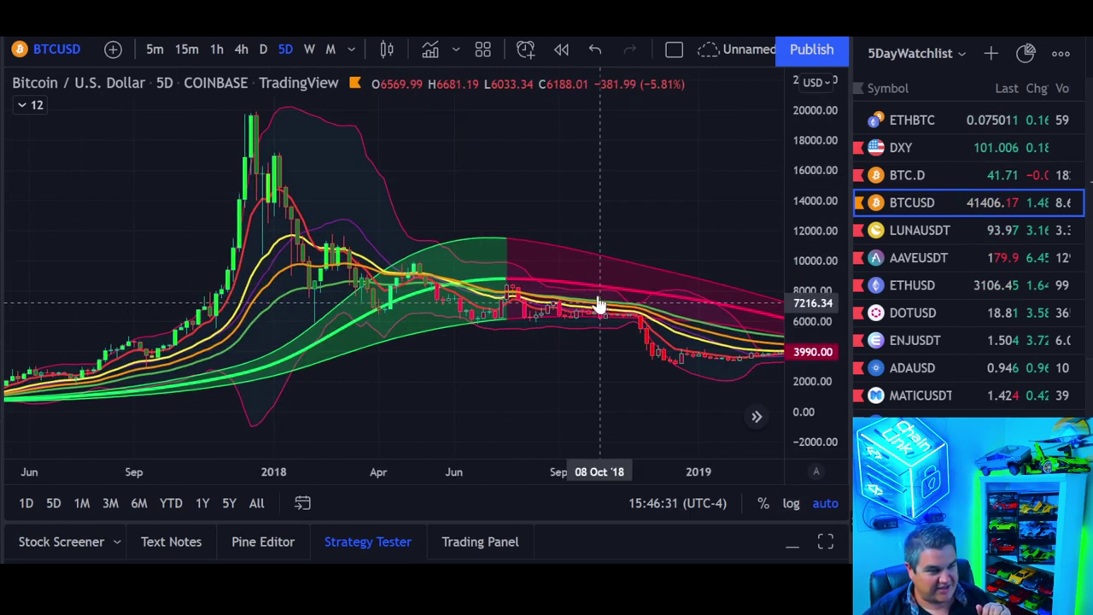
scroll(590, 300, "up", 1)
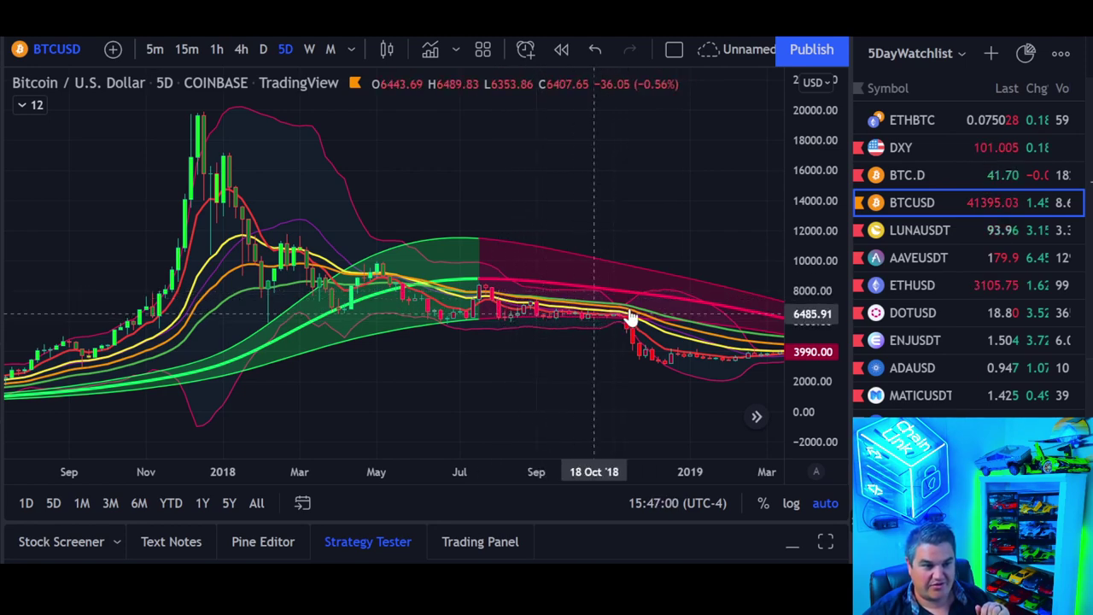
left_click_drag(632, 210, 598, 192)
Follow the 5-day price history from 2019 to April 2022 and inspect the latest candles within the GC [DW] channel.
scroll(129, 203, "right", 5)
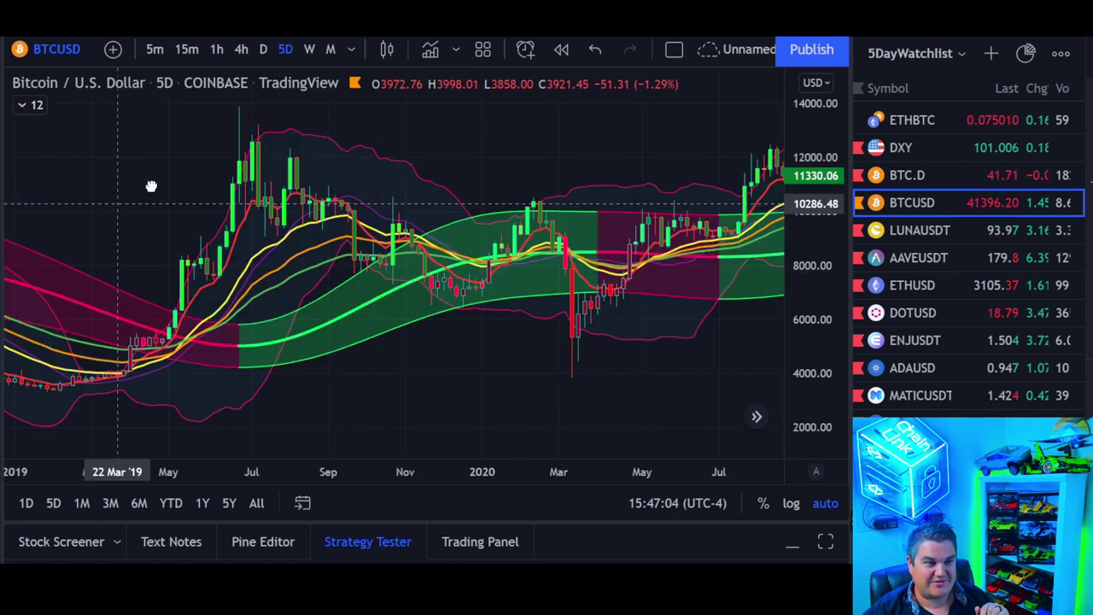
scroll(136, 191, "right", 3)
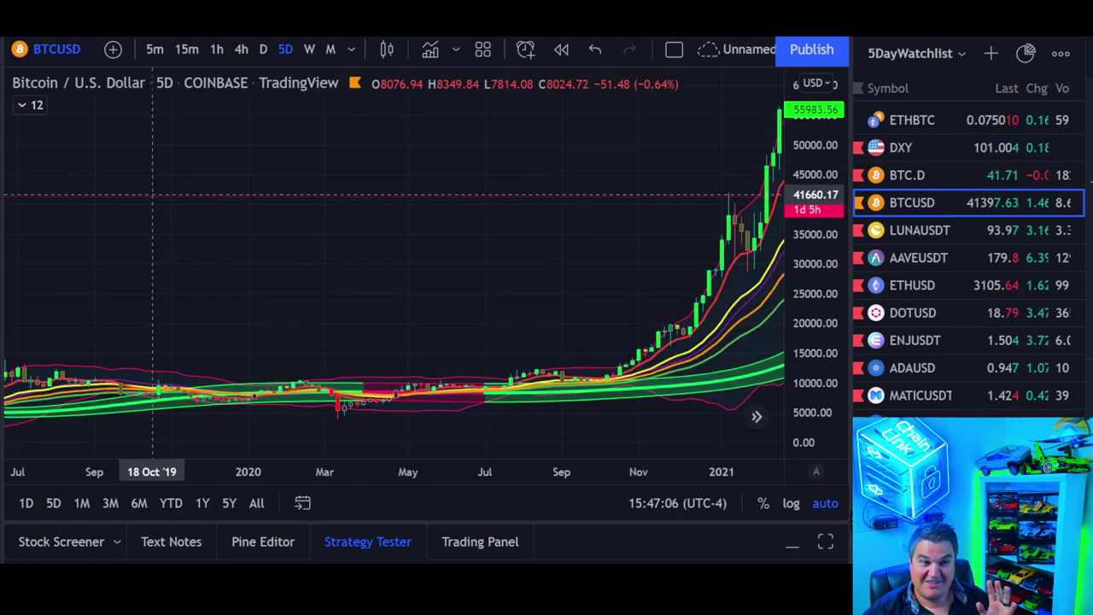
scroll(295, 214, "right", 4)
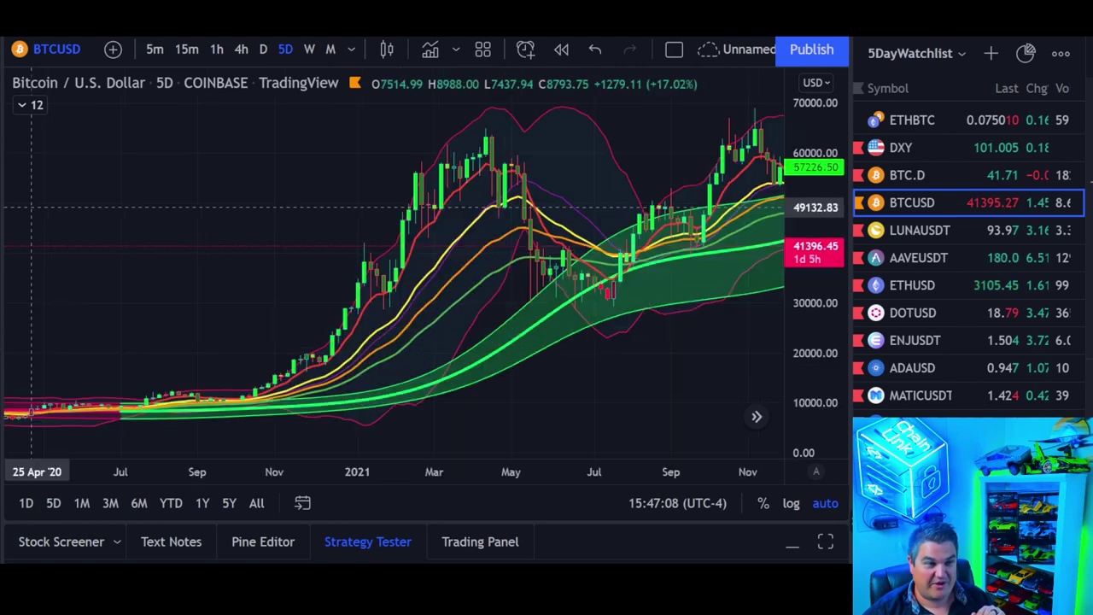
scroll(241, 220, "right", 6)
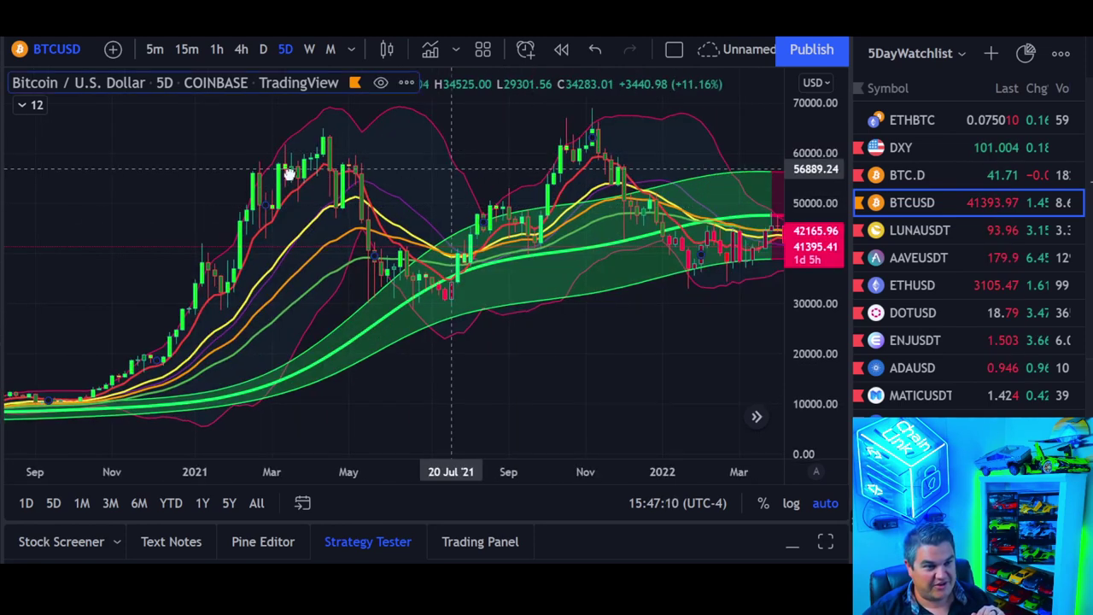
scroll(154, 188, "left", 3)
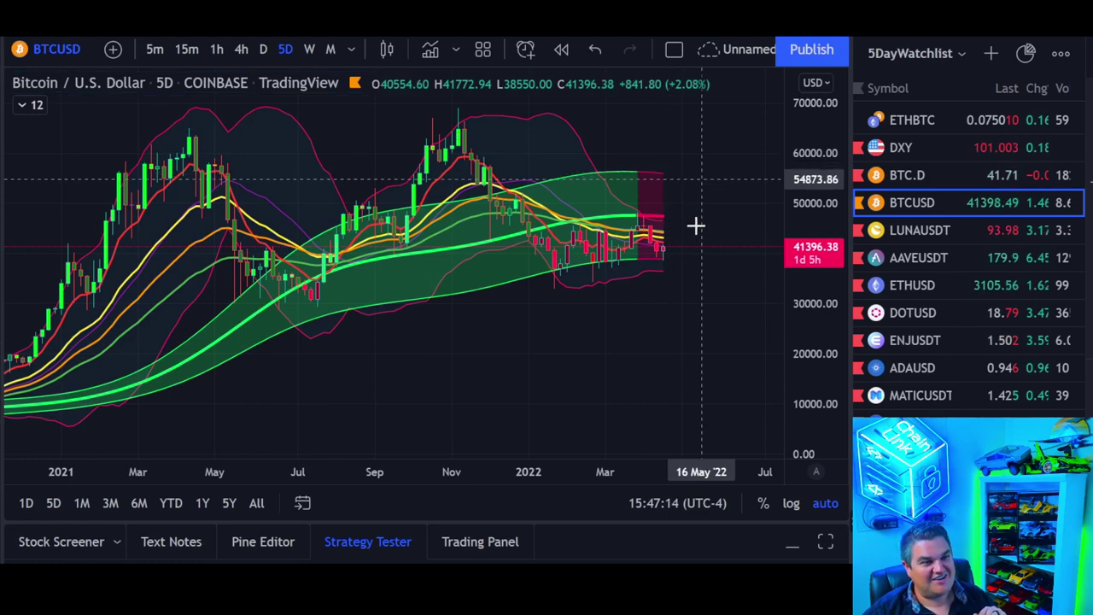
scroll(692, 228, "up", 1)
scroll(635, 239, "up", 3)
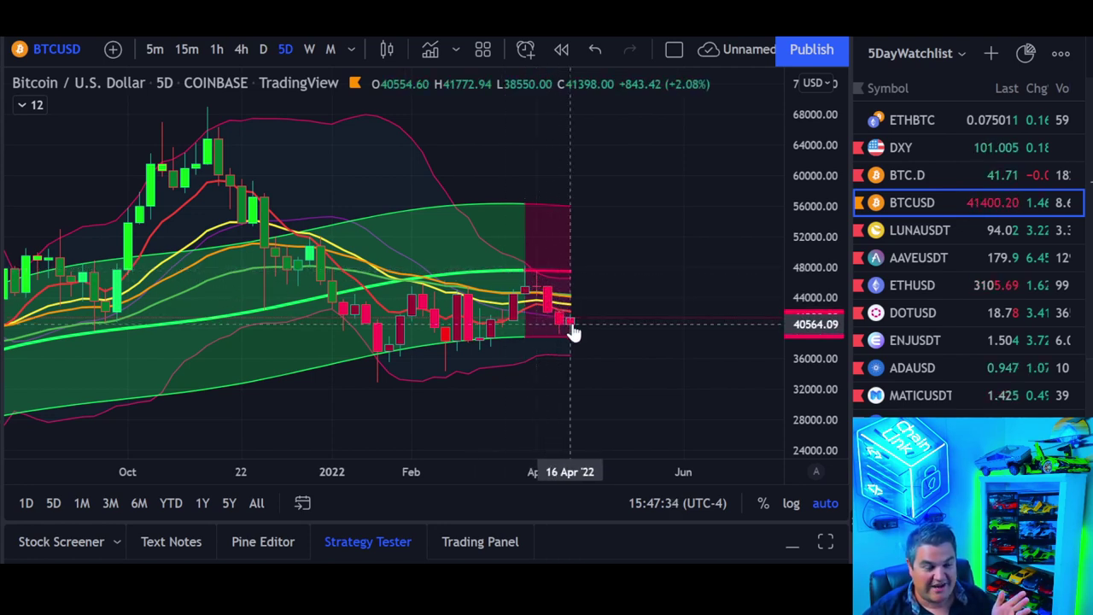
Return to the 2017–2019 history on the 5-day chart and re-examine the channel's colour change before the late-2018 drop.
scroll(572, 332, "down", 8)
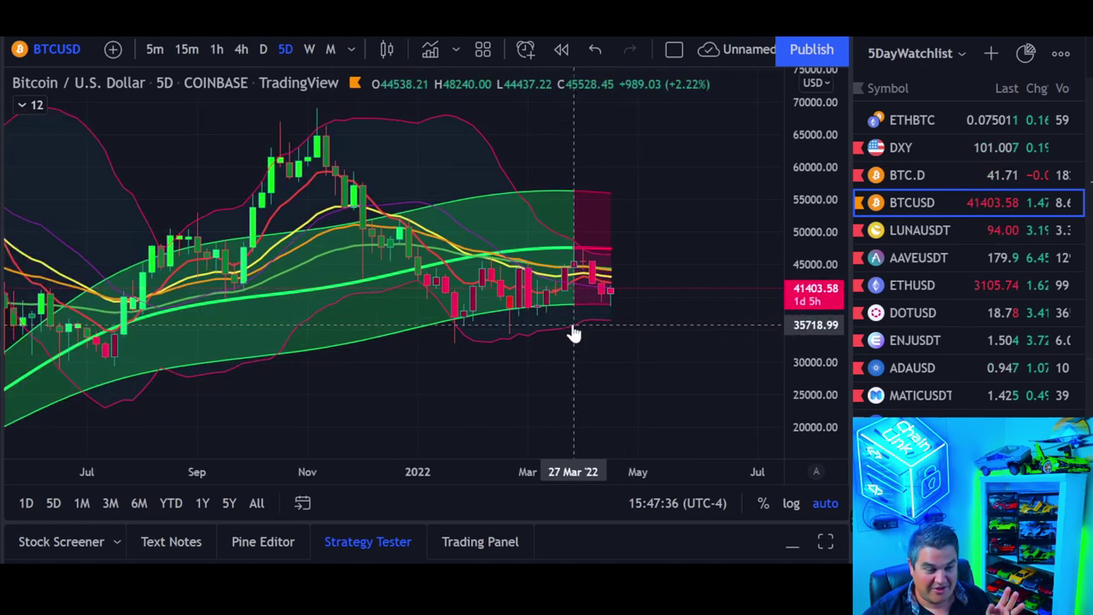
scroll(573, 320, "down", 2)
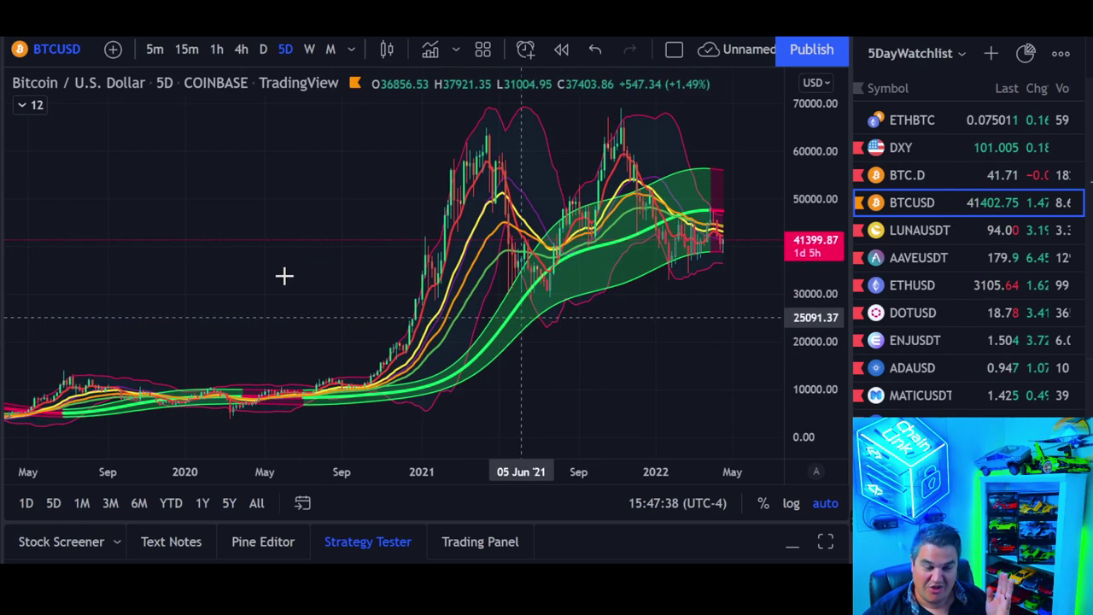
left_click_drag(381, 276, 732, 245)
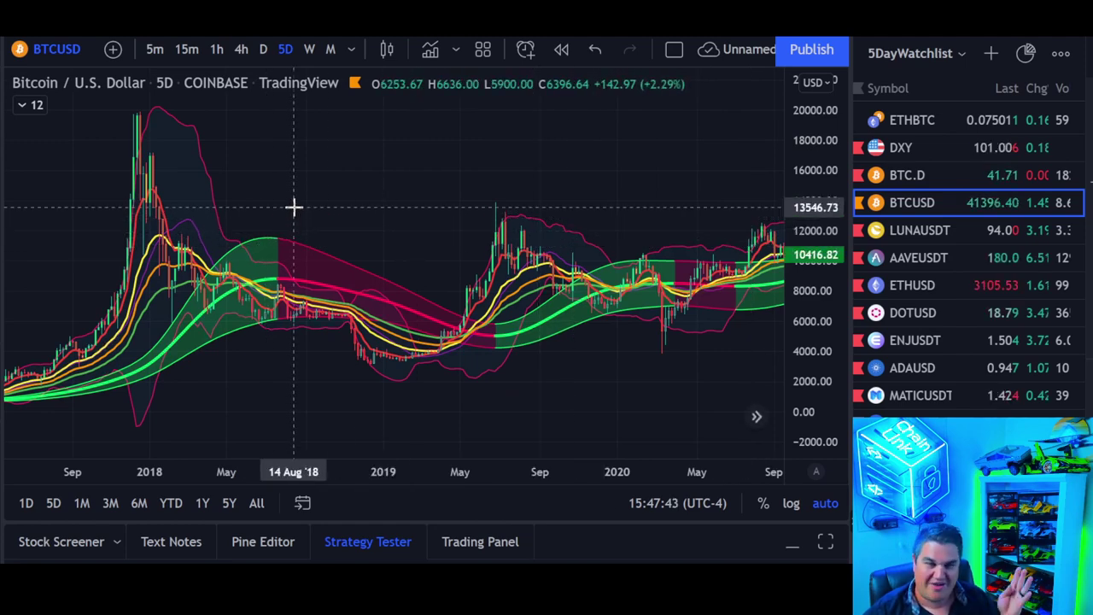
left_click_drag(574, 215, 752, 224)
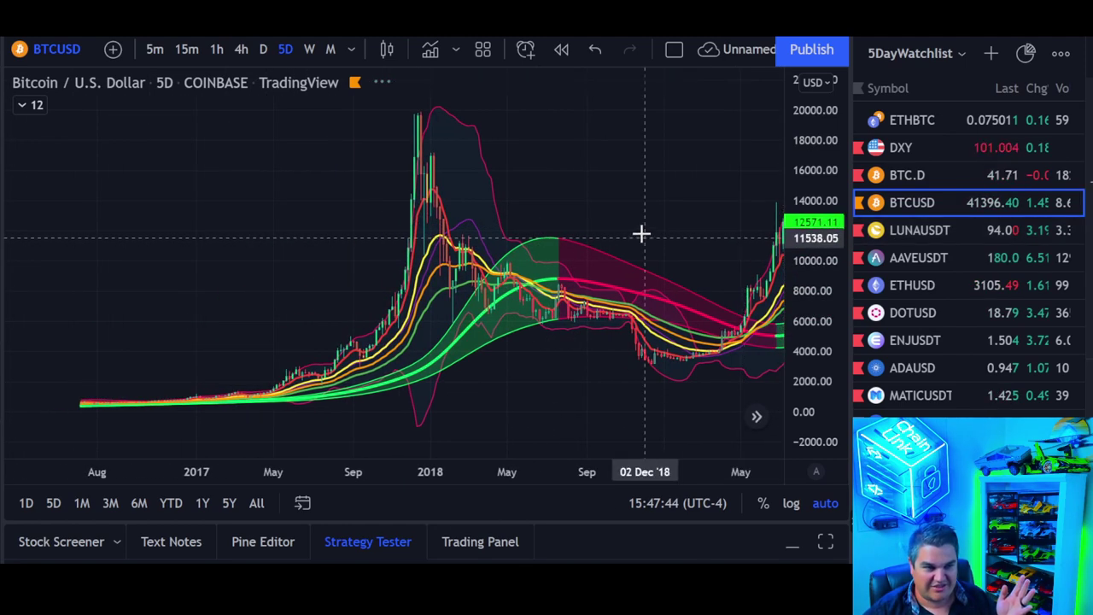
scroll(627, 239, "up", 5)
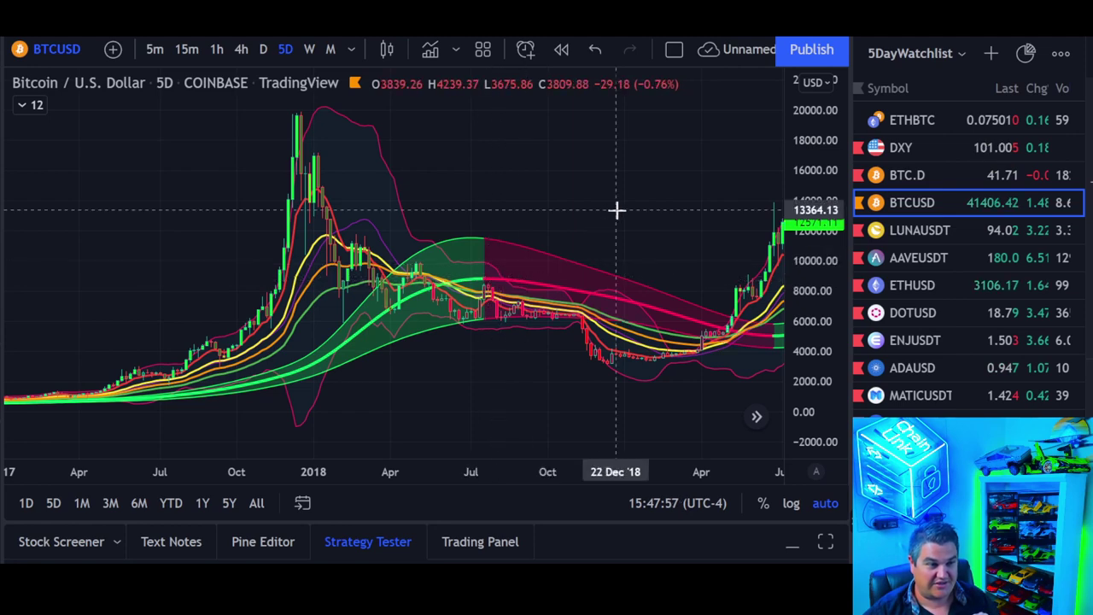
left_click_drag(527, 205, 354, 228)
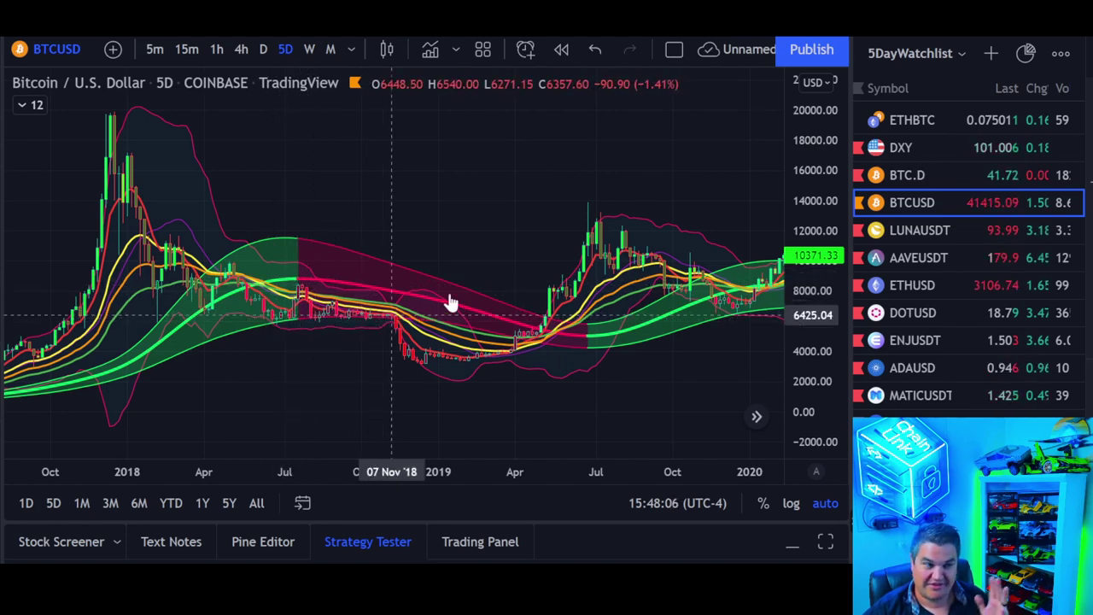
Inspect the 2021–2022 price action on the 5-day chart around the channel's lower band for comparison with 2018.
left_click_drag(537, 217, 47, 217)
left_click_drag(383, 214, 24, 205)
left_click_drag(224, 203, 171, 203)
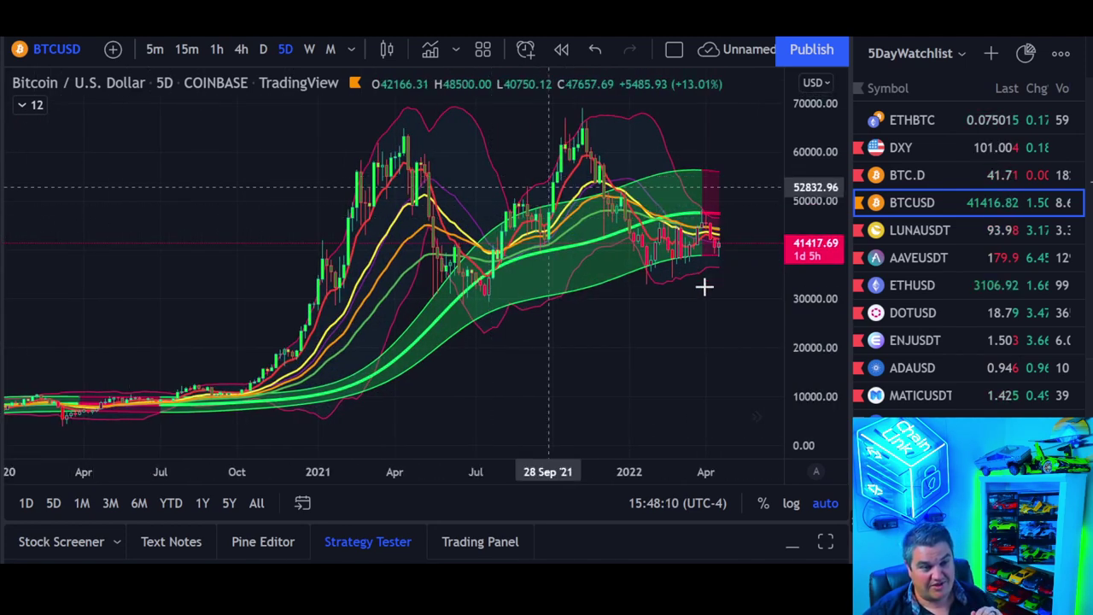
left_click_drag(598, 312, 433, 351)
scroll(486, 317, "up", 3)
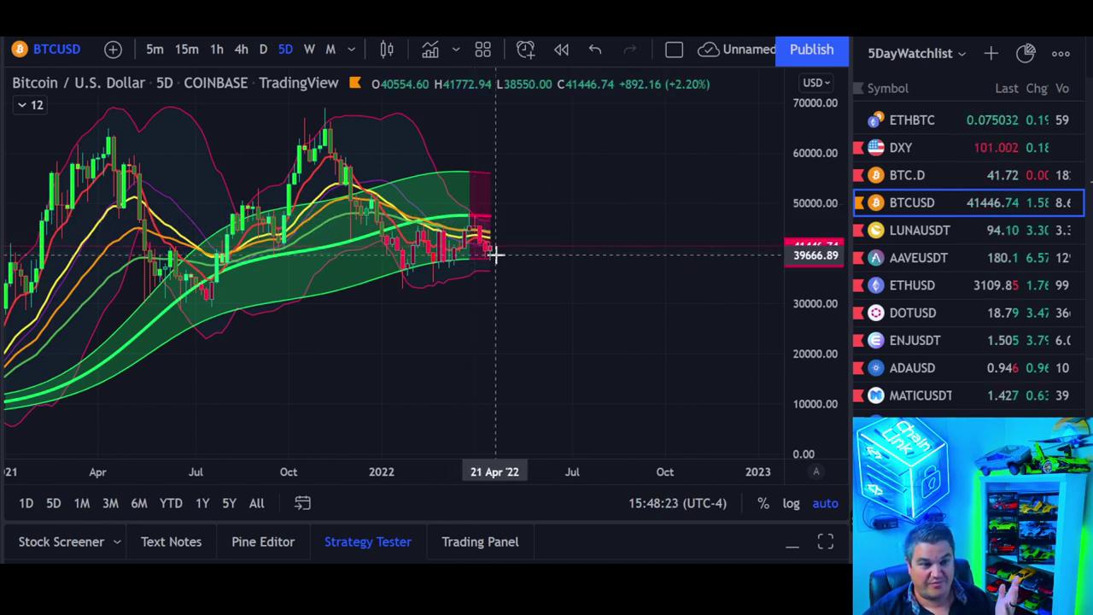
scroll(549, 264, "down", 1)
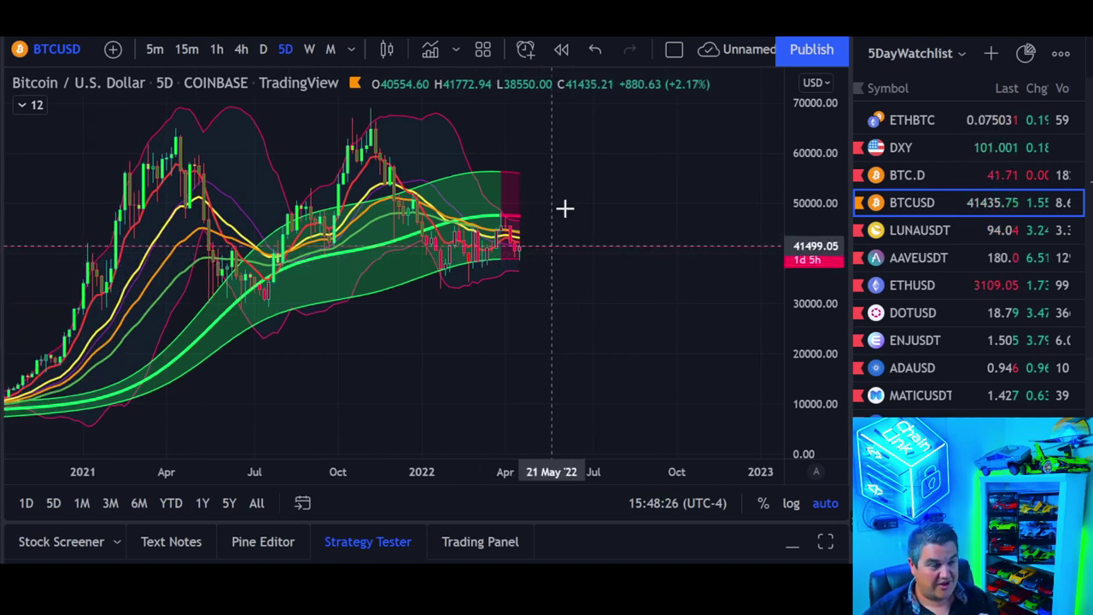
scroll(771, 227, "left", 3)
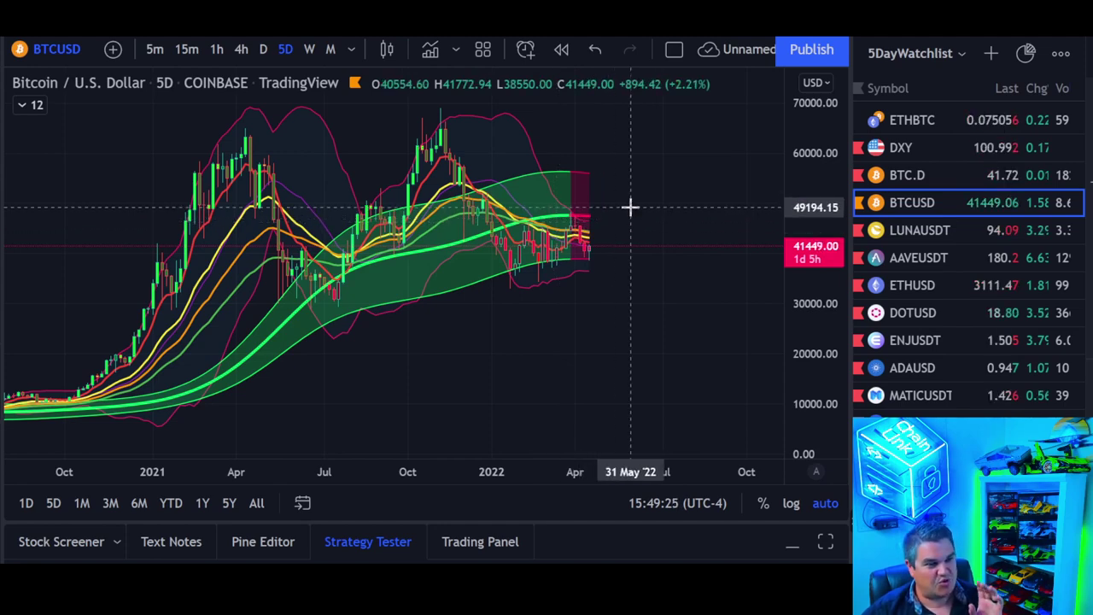
Switch the Bitcoin chart to the daily interval and hide the GC [DW] indicator.
left_click(261, 50)
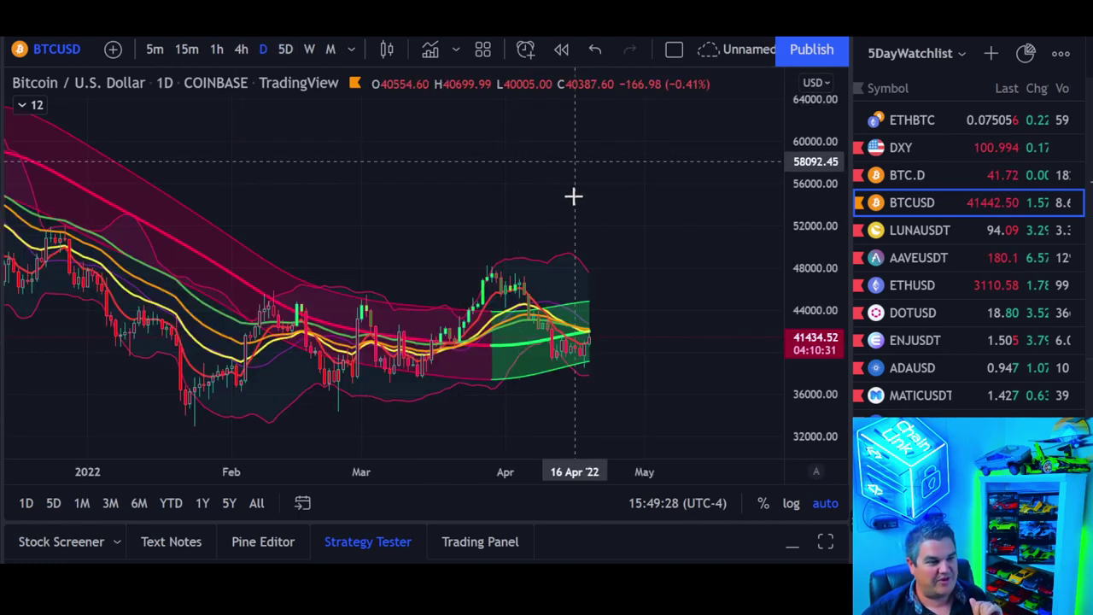
scroll(611, 207, "down", 3)
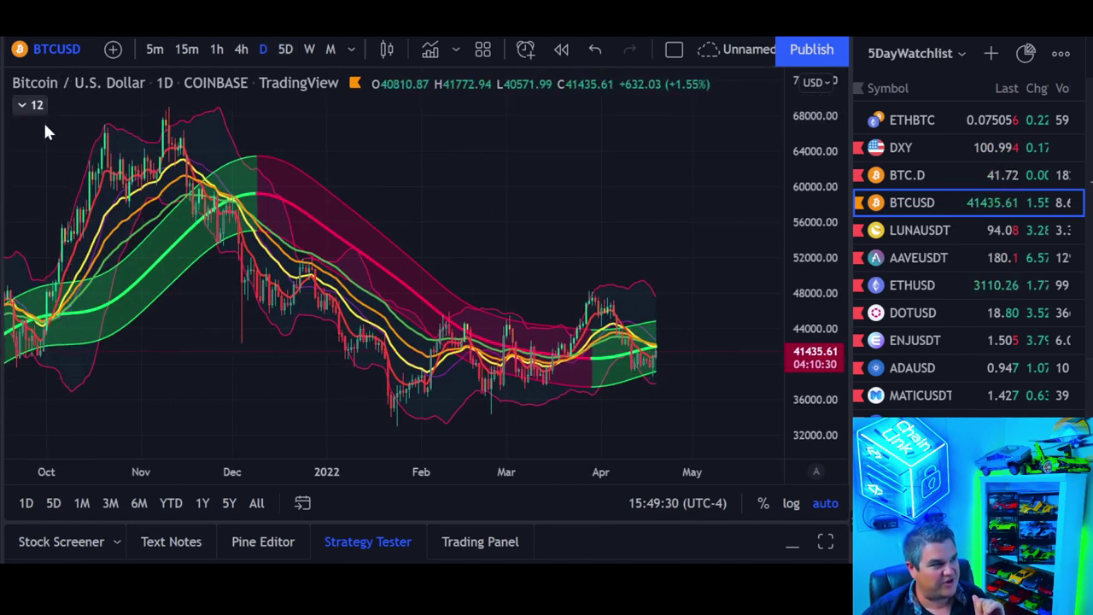
left_click(24, 104)
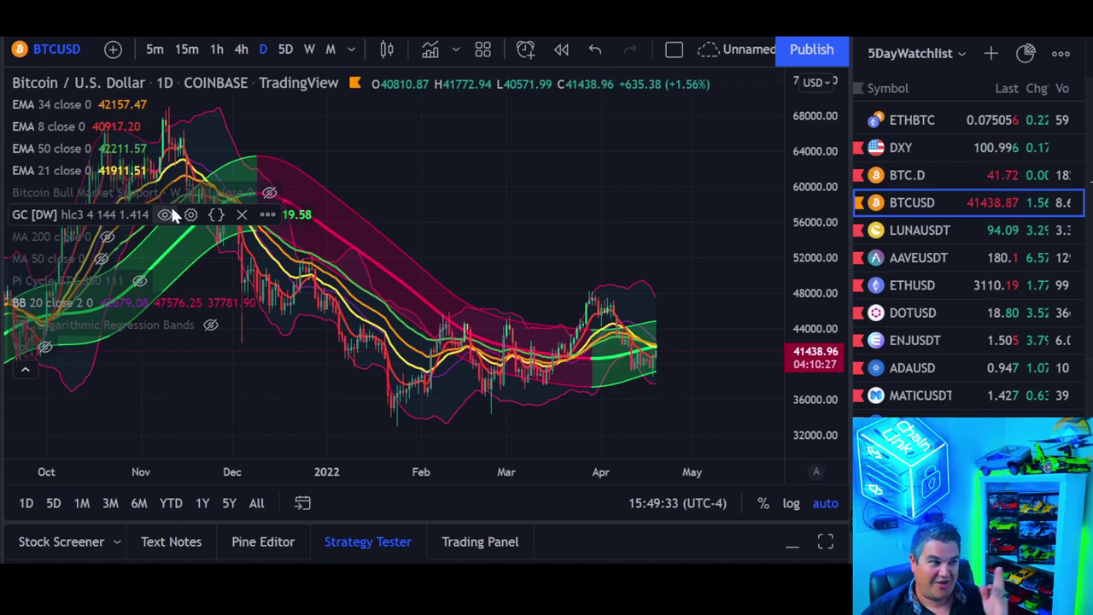
left_click(166, 214)
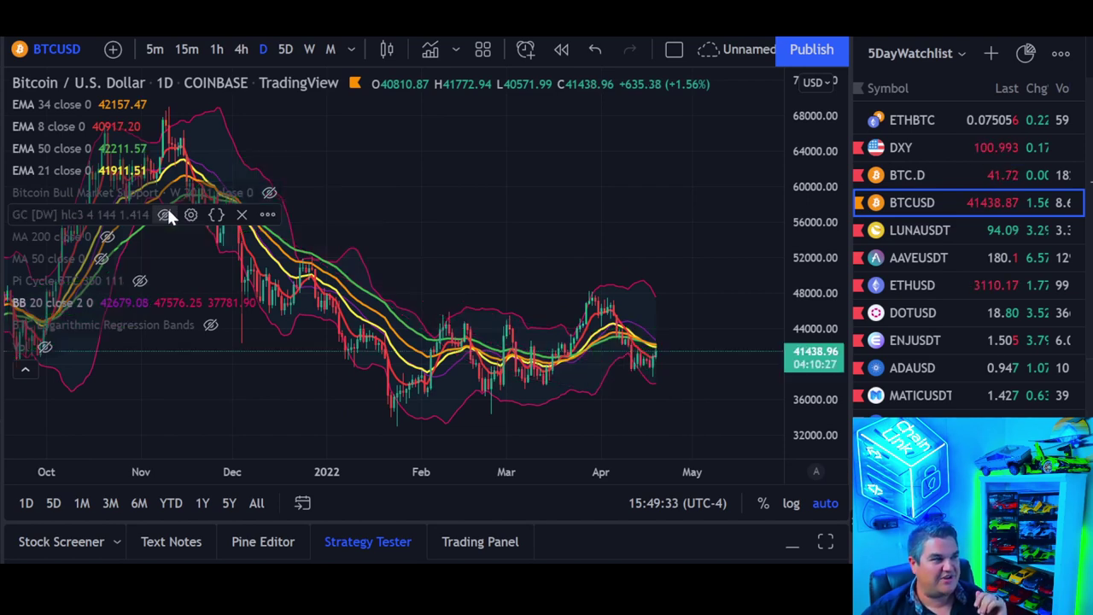
left_click(23, 375)
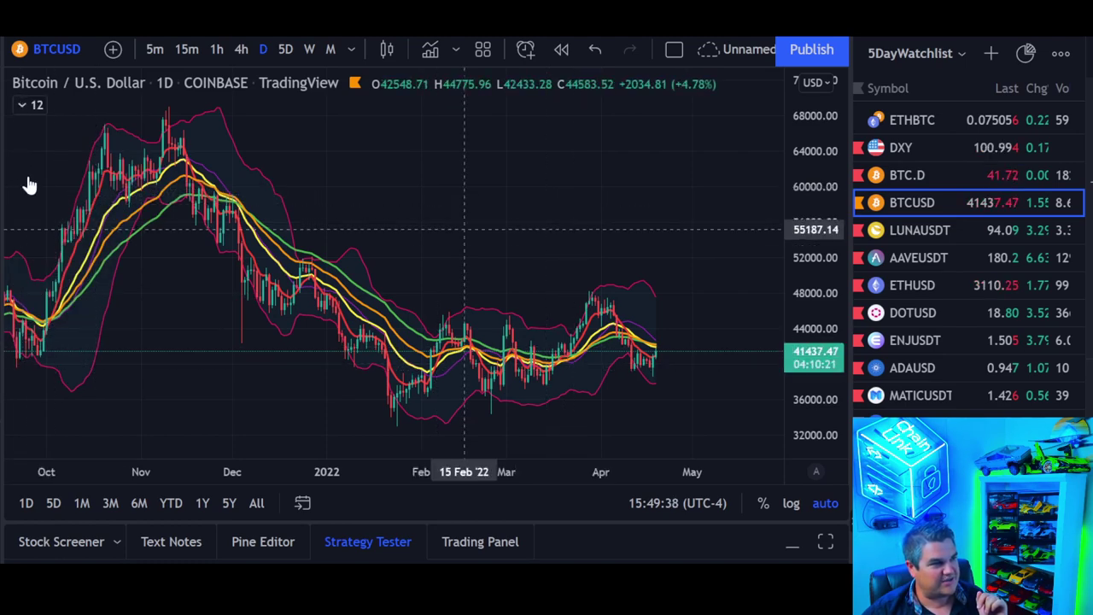
Hide the BB 20 Bollinger Bands on the daily chart, keeping only the EMAs shown.
left_click(24, 107)
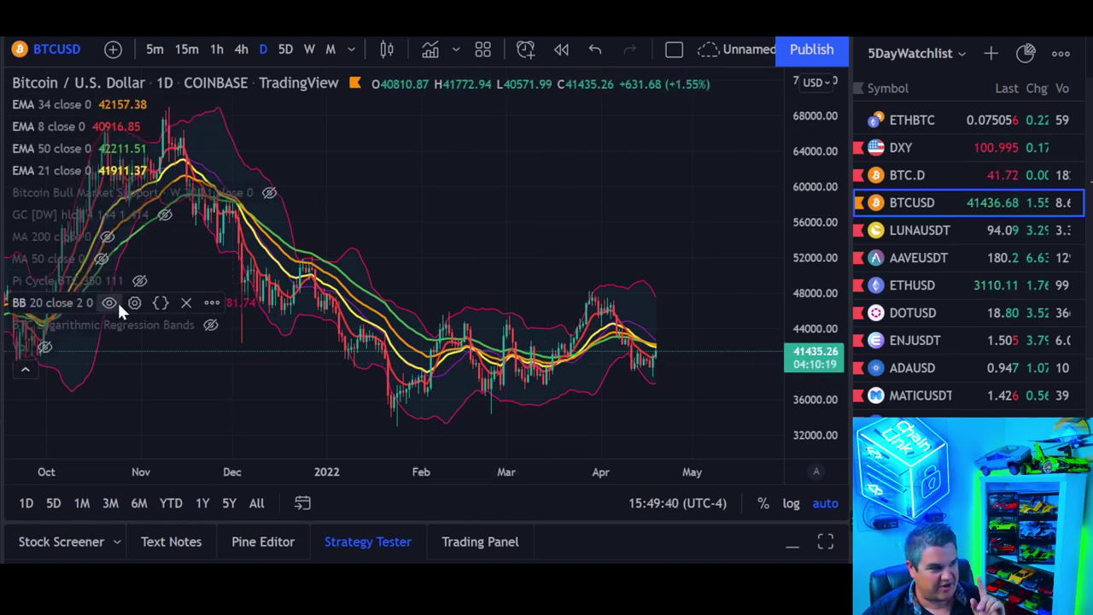
left_click(110, 302)
scroll(525, 179, "down", 1)
scroll(525, 179, "down", 1)
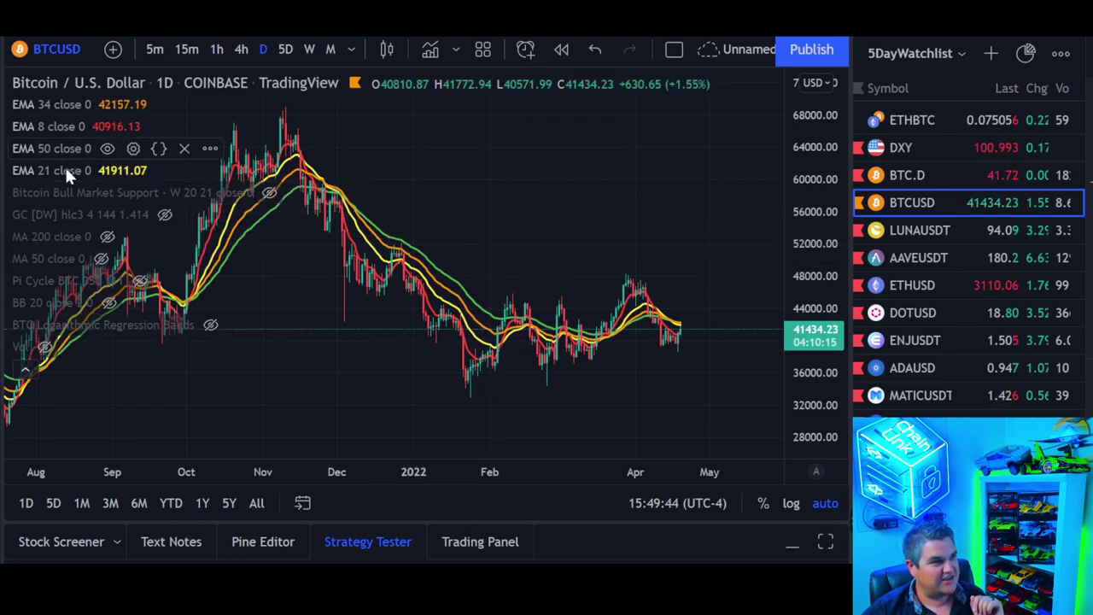
left_click(26, 371)
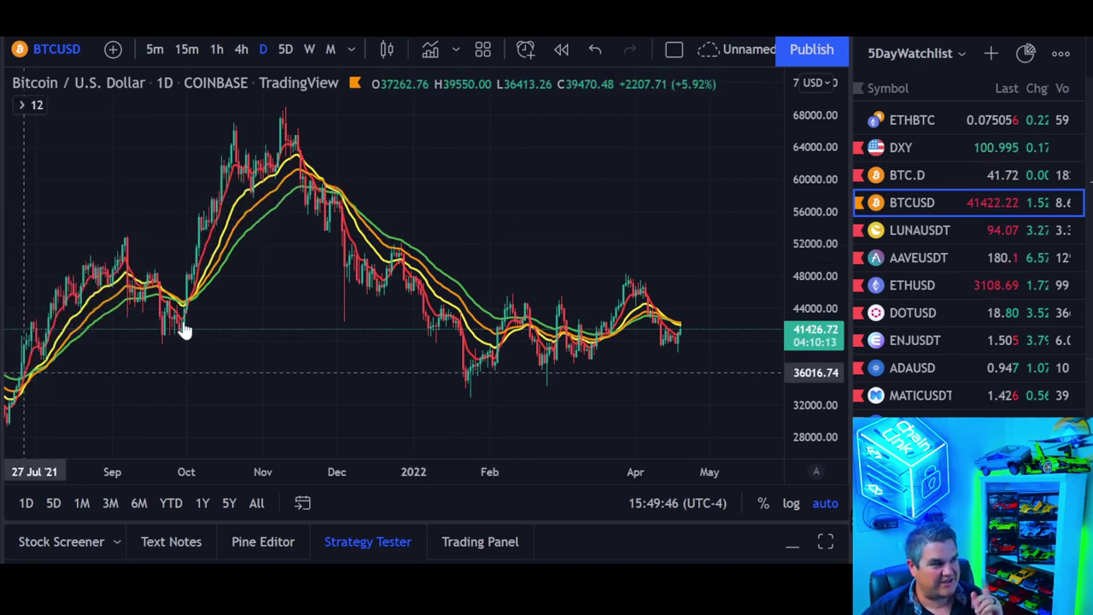
Switch the chart to the 3-day interval with the July 2021 to April 2022 price action in view.
left_click(350, 50)
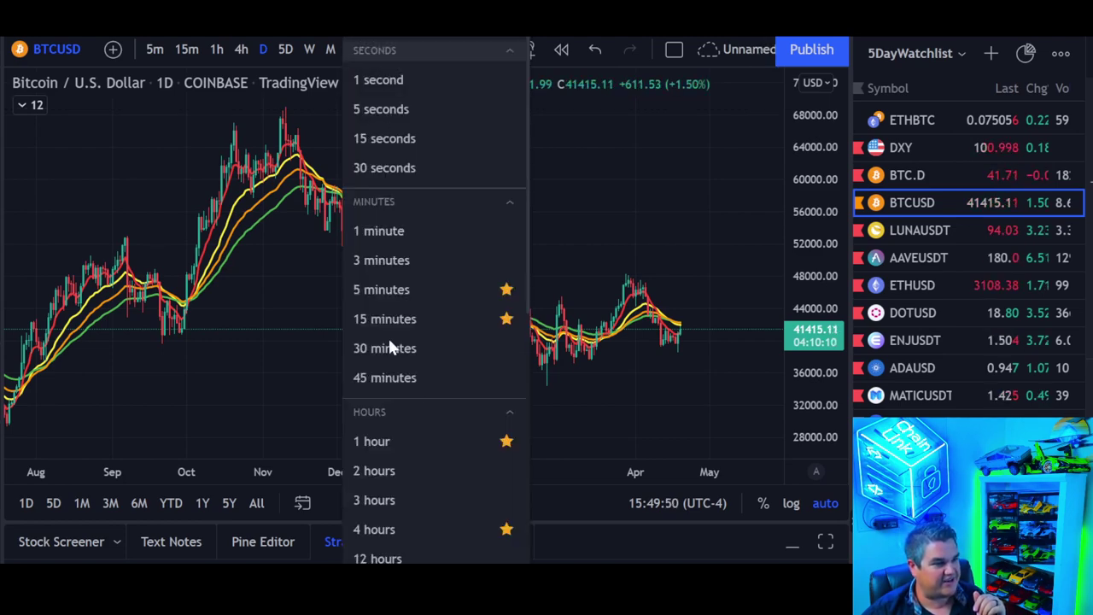
scroll(401, 368, "down", 2)
scroll(412, 411, "down", 2)
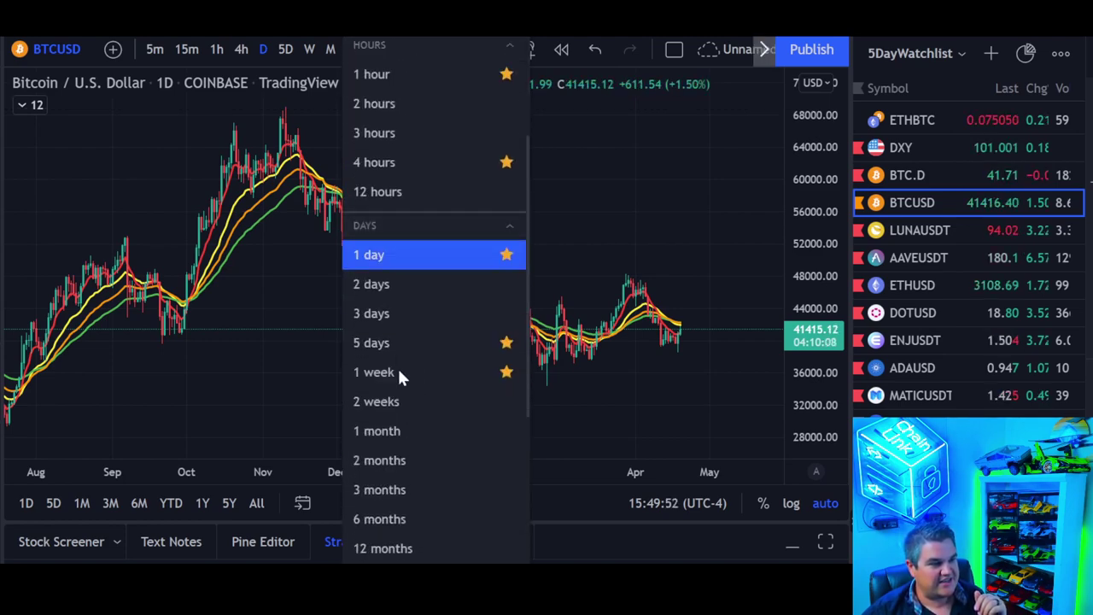
left_click(384, 313)
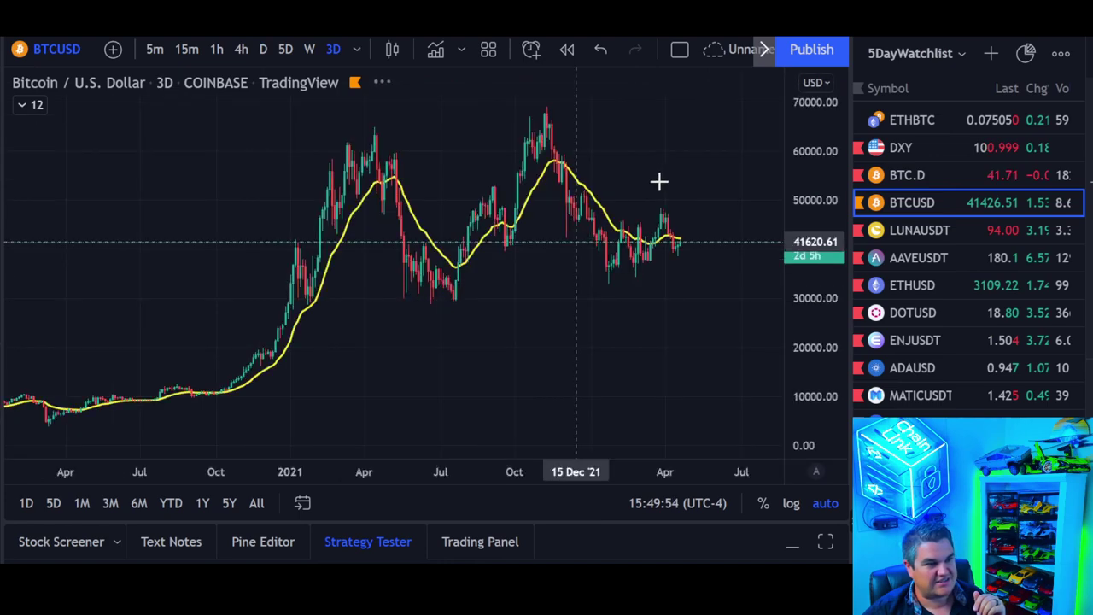
scroll(635, 279, "up", 1)
scroll(635, 280, "up", 4)
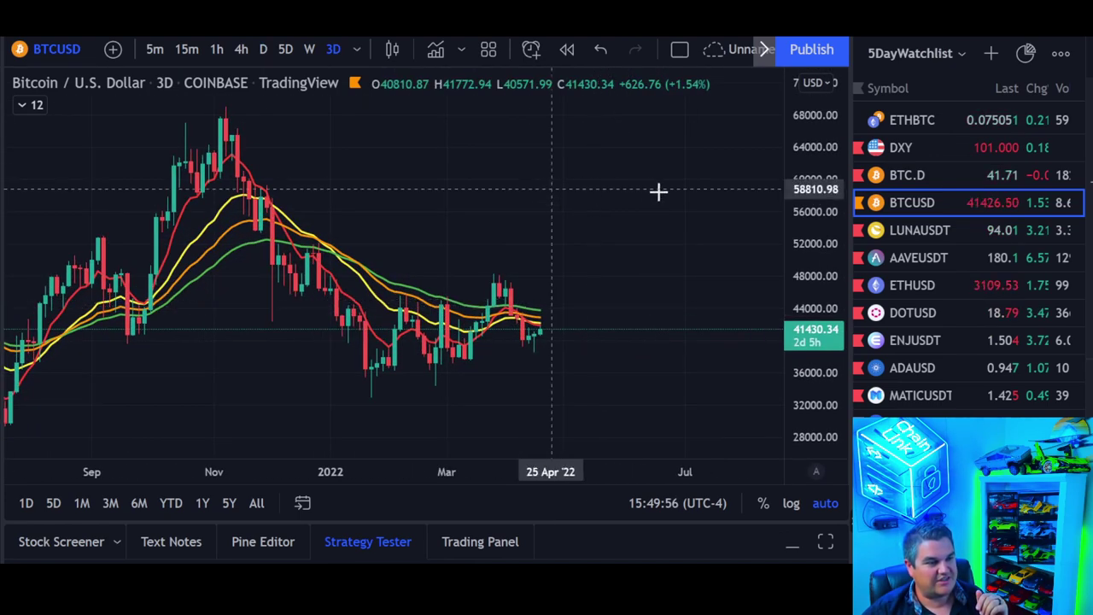
left_click_drag(659, 191, 709, 203)
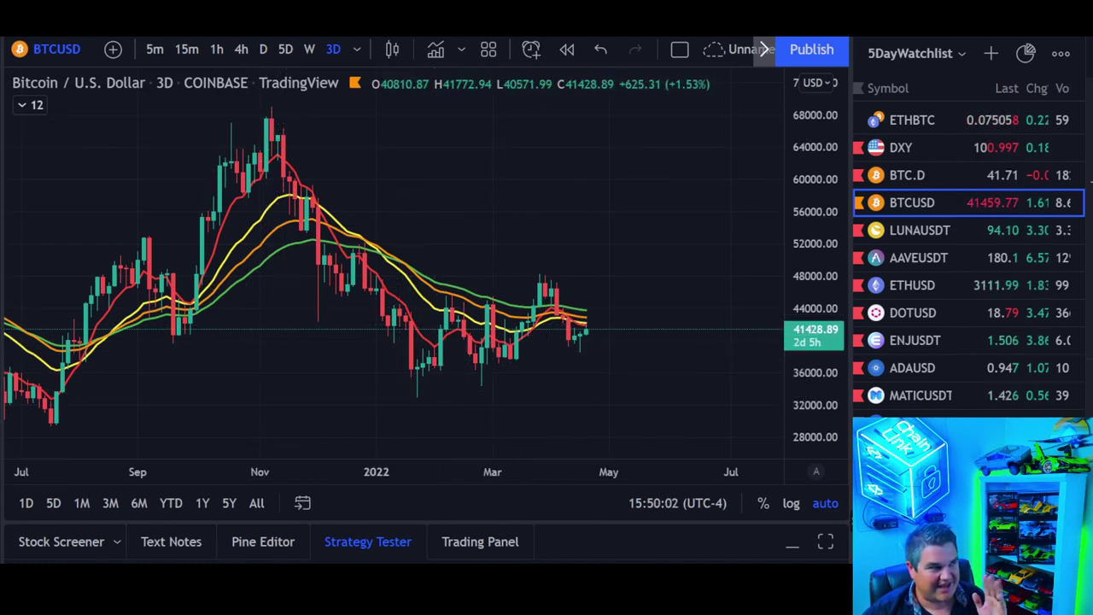
Draw a line from the 9 November 2021 peak at about 68,954 to the 22 January 2022 low at about 32,598.
left_click(2, 129)
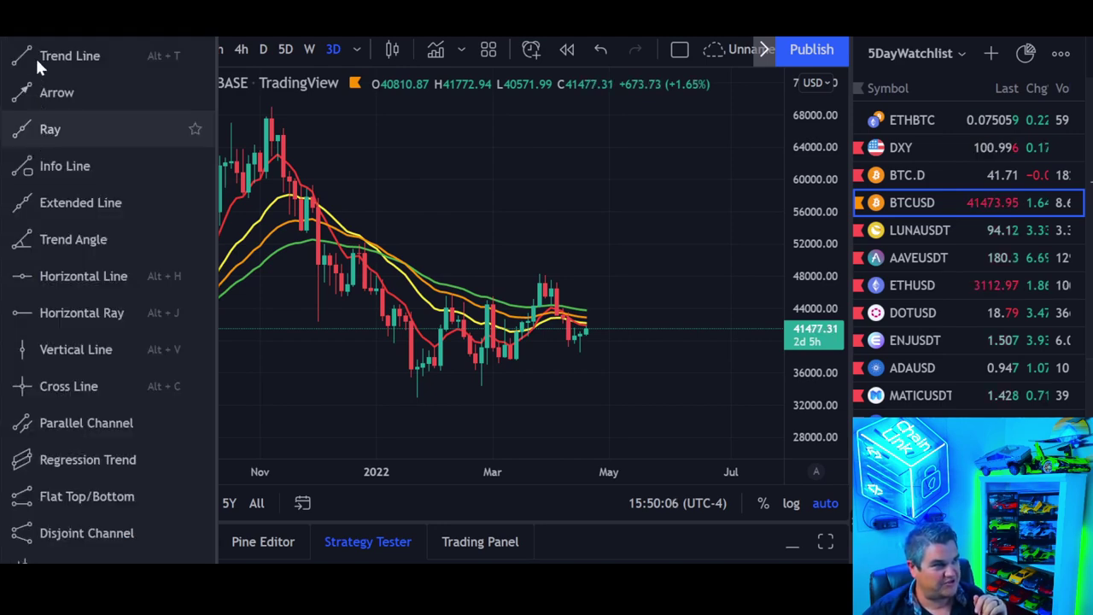
left_click(129, 94)
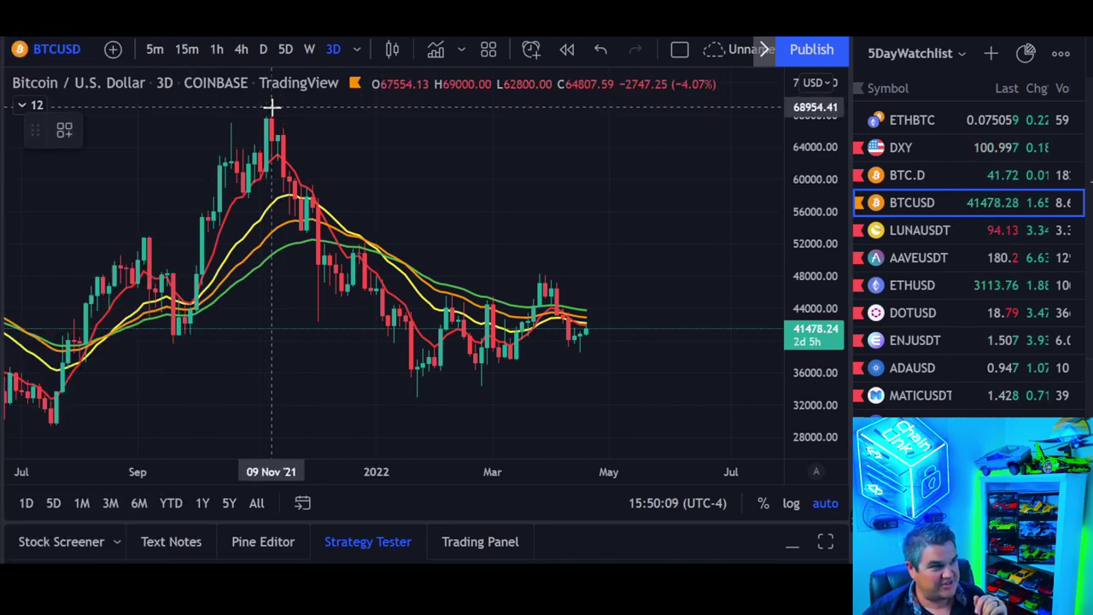
mouse_move(271, 107)
left_mouse_down()
mouse_move(428, 398)
mouse_move(416, 400)
left_mouse_up()
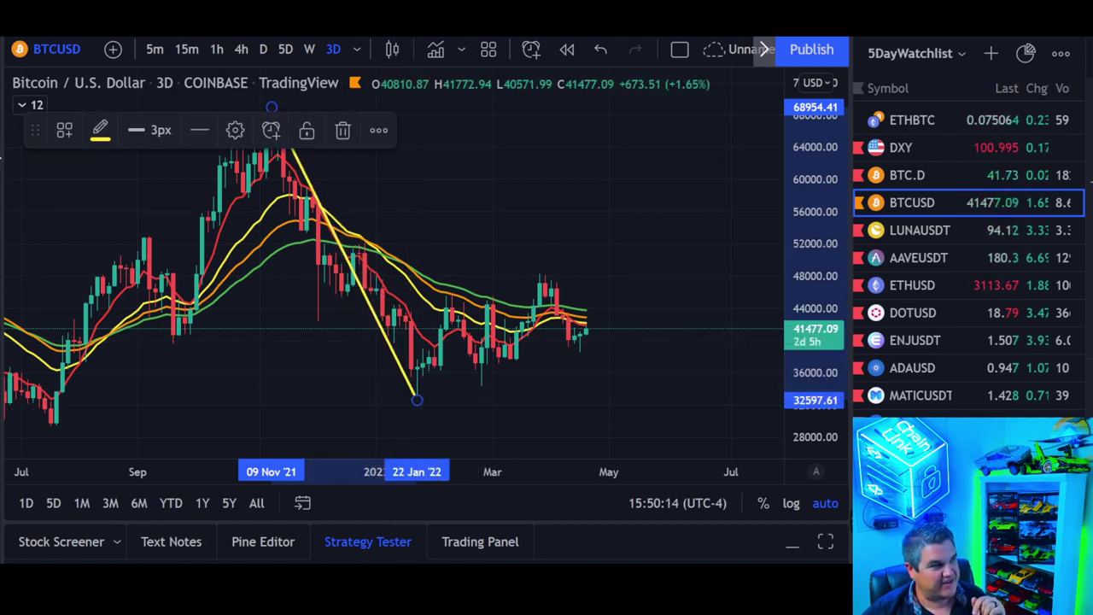
left_click(445, 302)
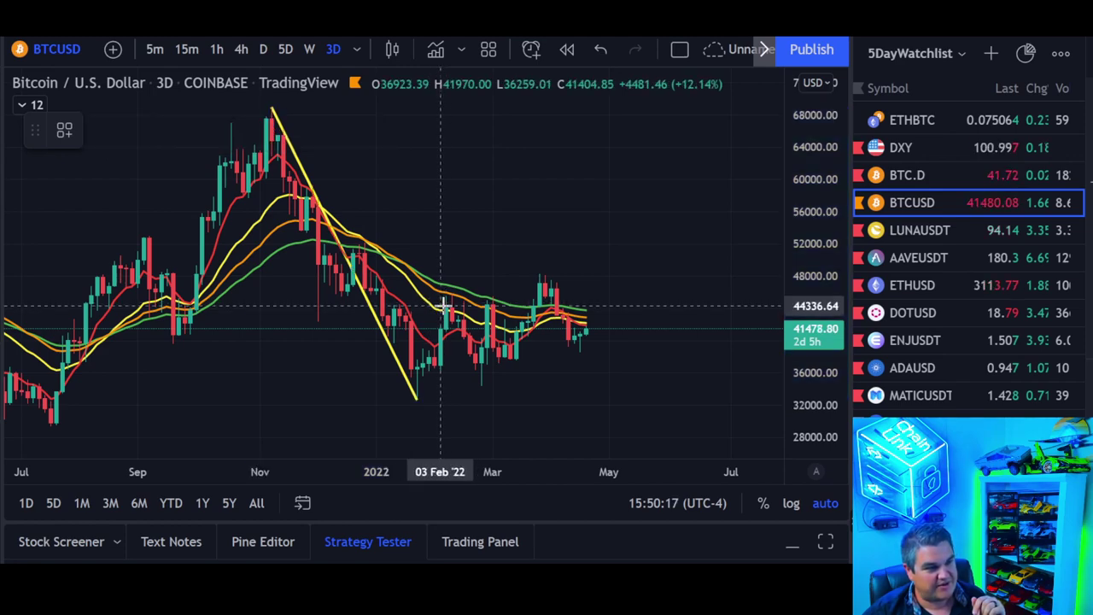
Draw a rising channel: upper line from 3 February 2022 at about 44,337 to 7 April at about 47,984, lower line up from the 22 January low.
left_click_drag(445, 303, 560, 277)
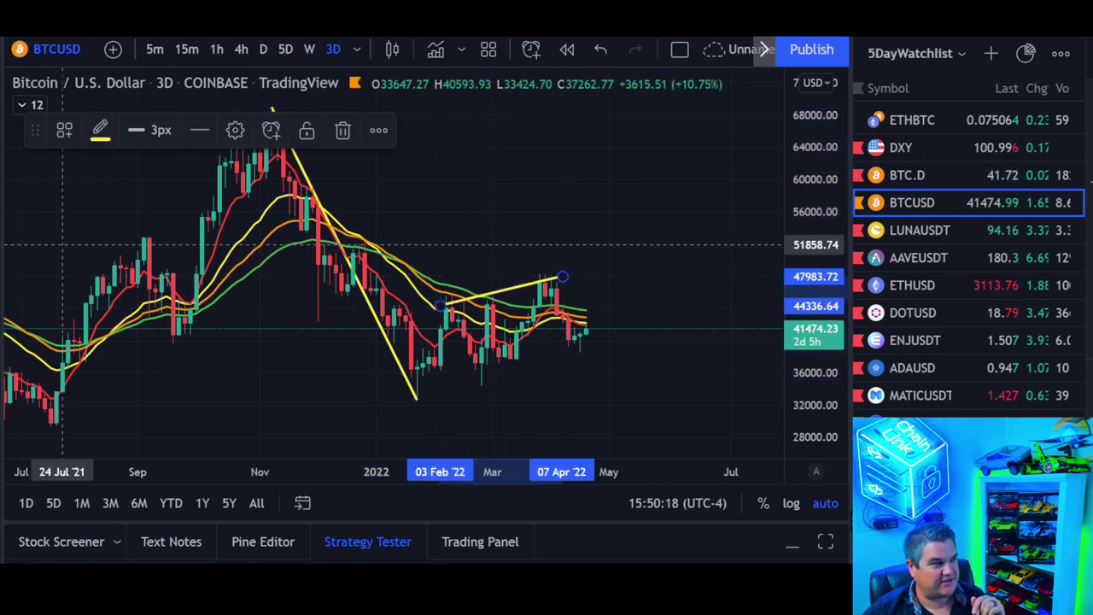
left_click(340, 406)
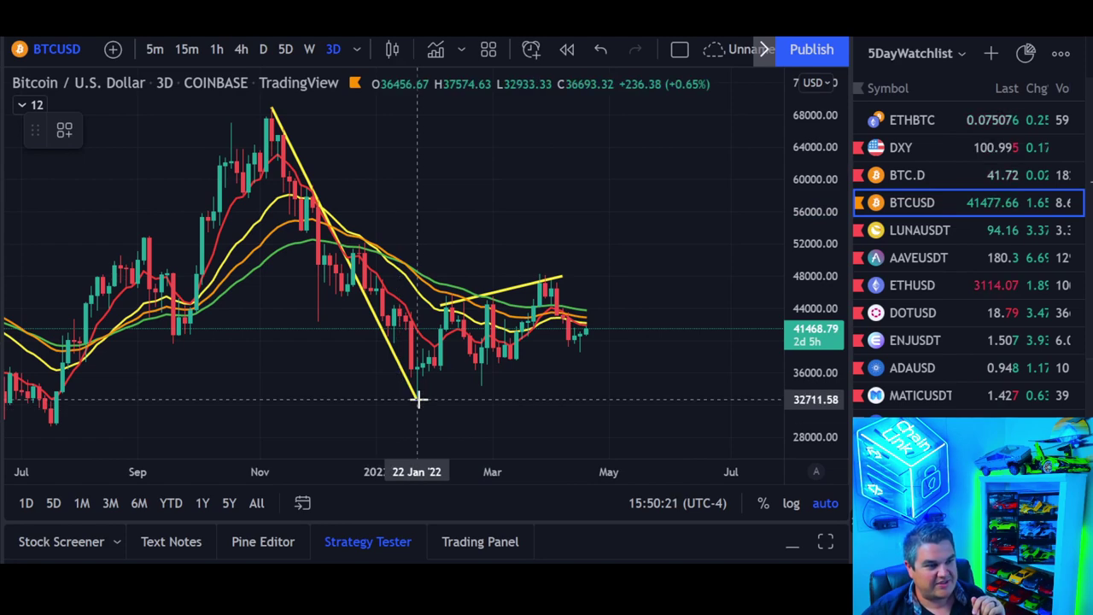
mouse_move(418, 399)
left_mouse_down()
mouse_move(640, 317)
mouse_move(649, 325)
left_mouse_up()
left_click(659, 252)
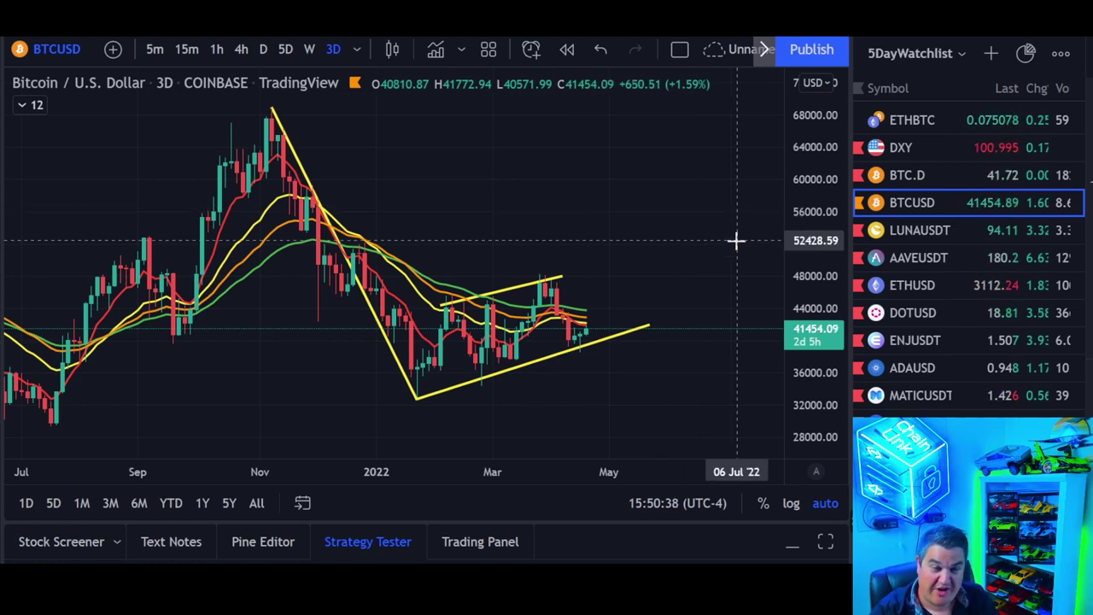
Compare the channel in normal and inverted orientation, leaving the price scale inverted.
key("alt+i")
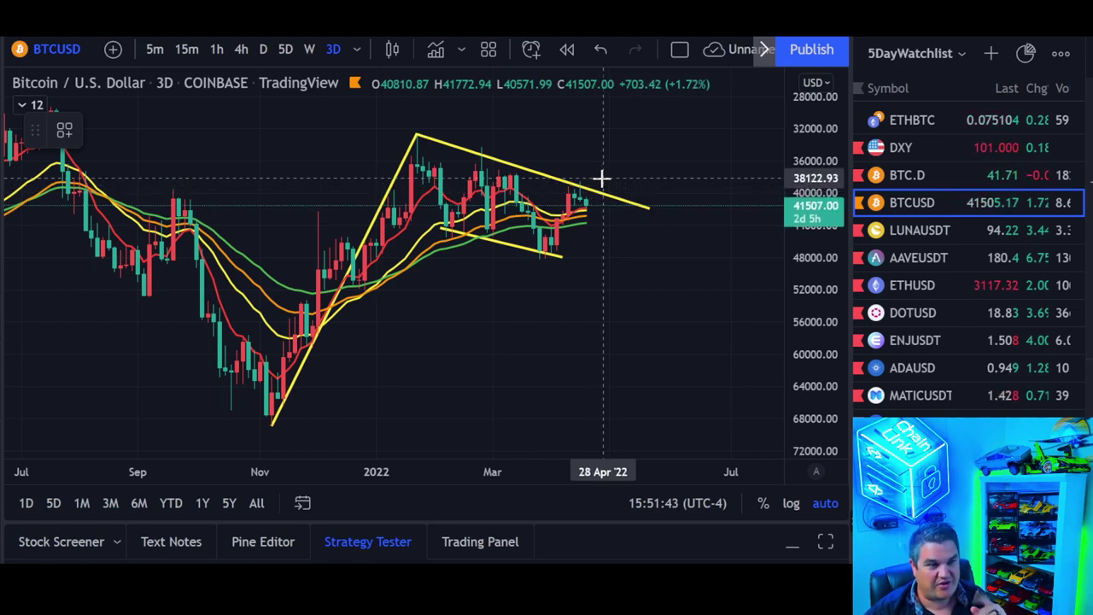
key("alt+i")
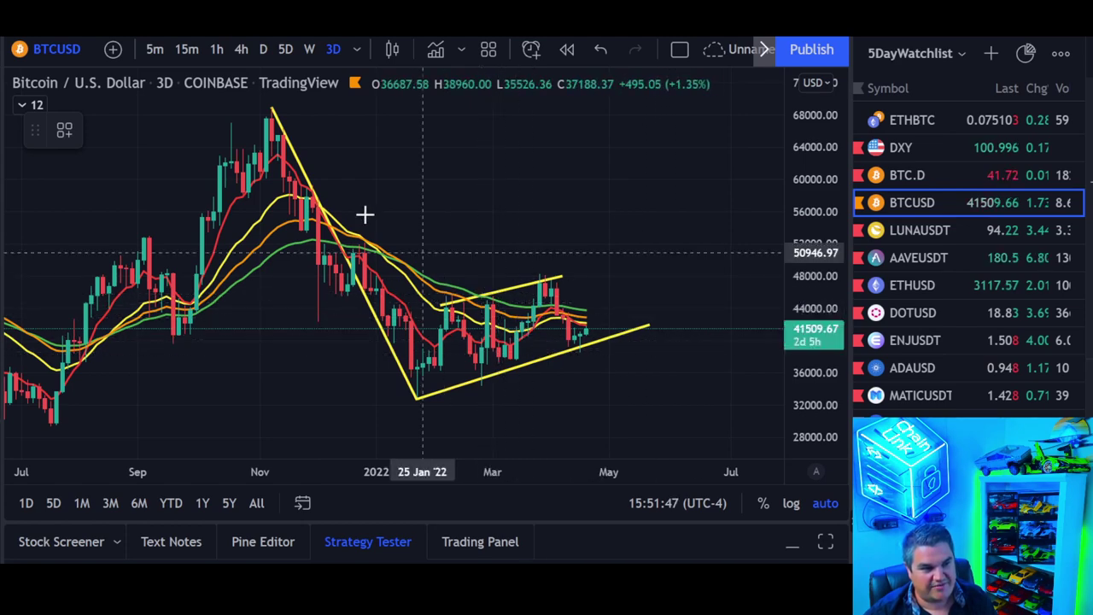
key("alt+i")
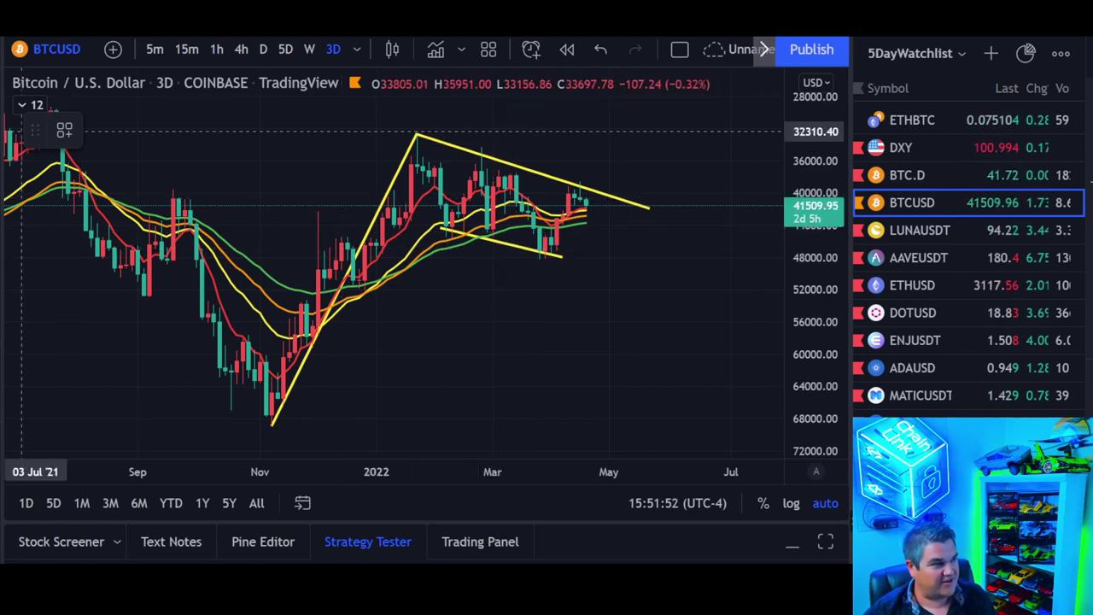
Draw a vertical line on 22 January 2022 from about 32,538 to 68,781 and move it to the channel line at 28 April 2022.
left_click(89, 120)
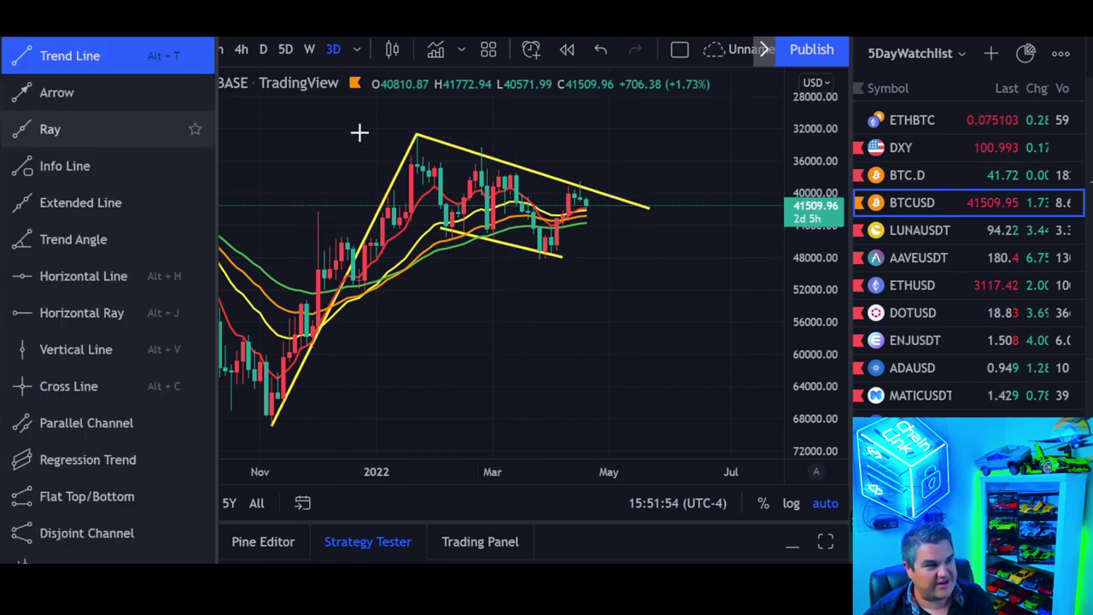
left_click(418, 133)
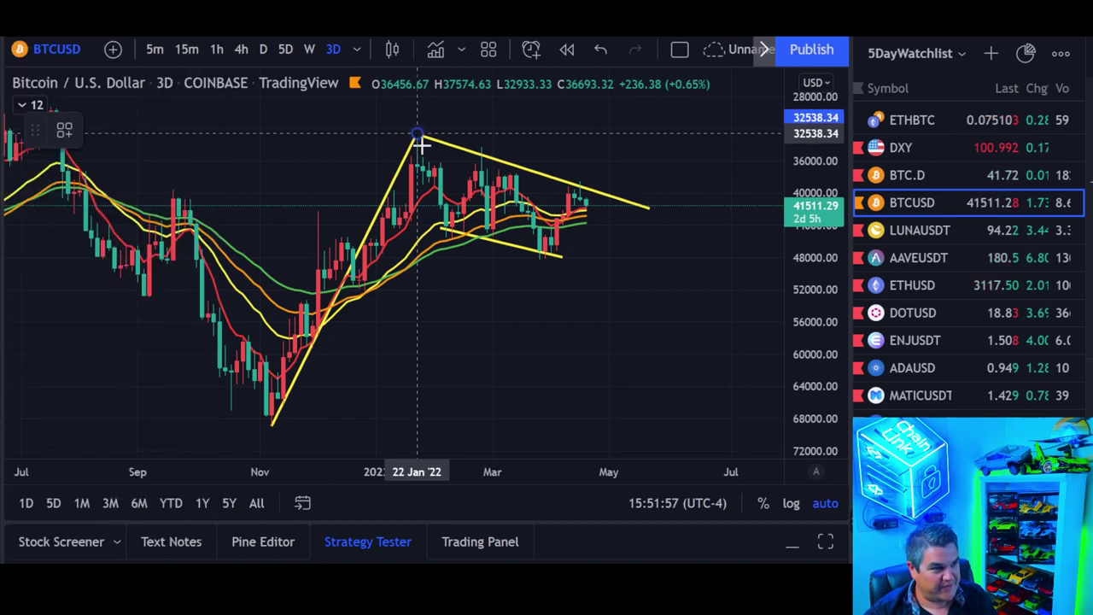
left_click(416, 425)
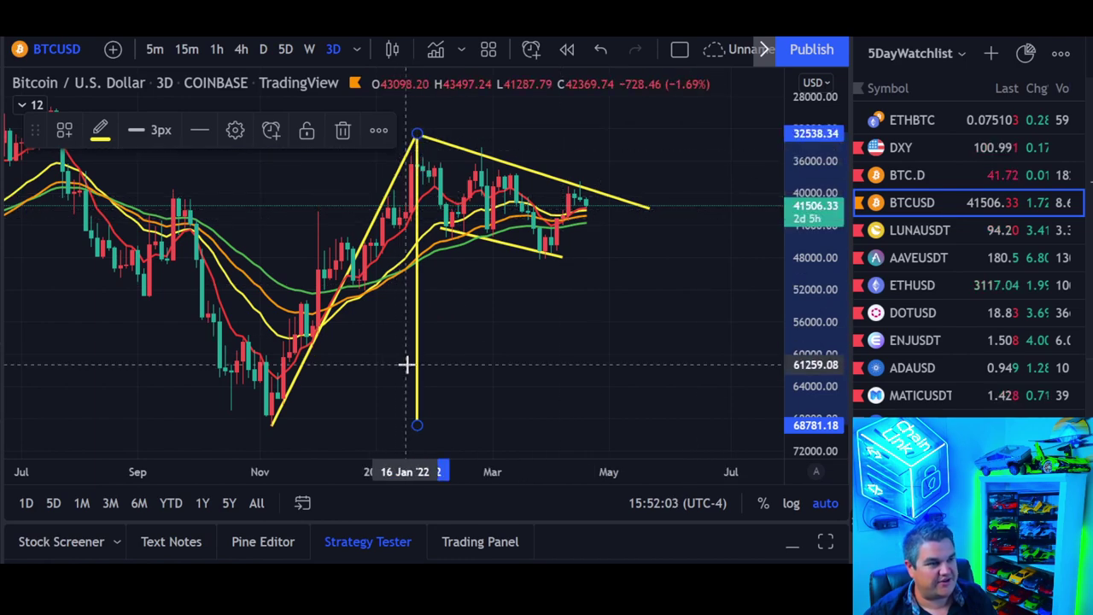
mouse_move(418, 376)
left_mouse_down()
mouse_move(622, 141)
mouse_move(598, 135)
left_mouse_up()
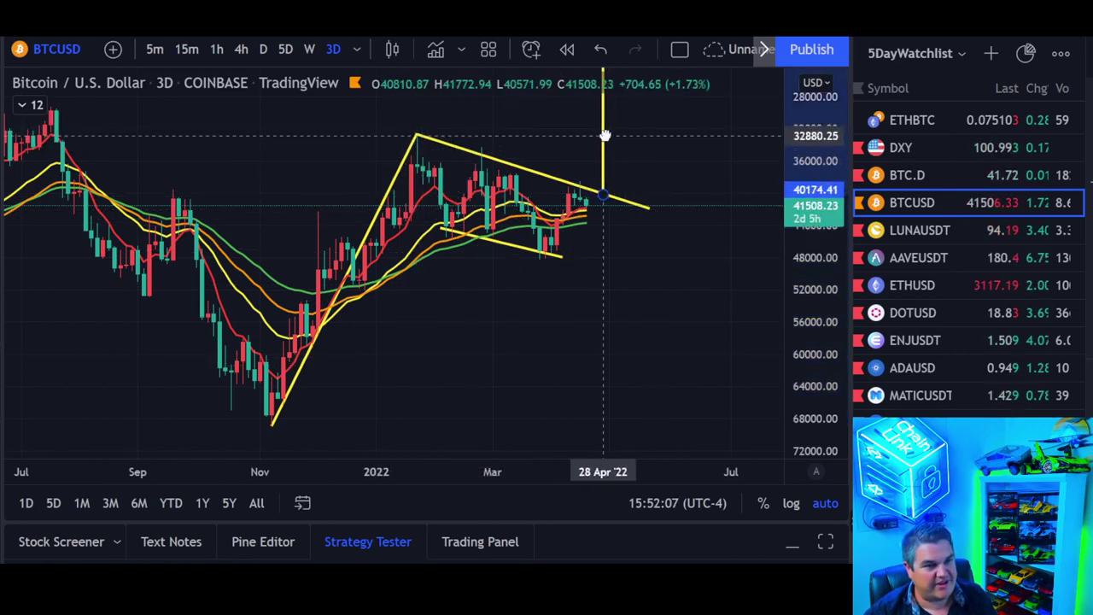
left_click(723, 222)
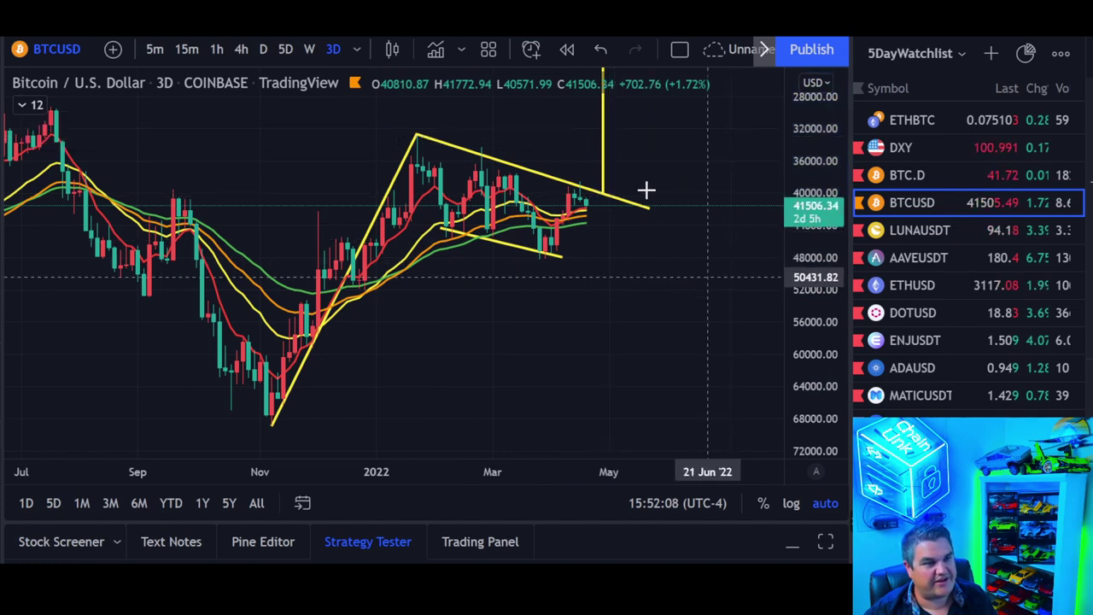
left_click_drag(812, 162, 788, 371)
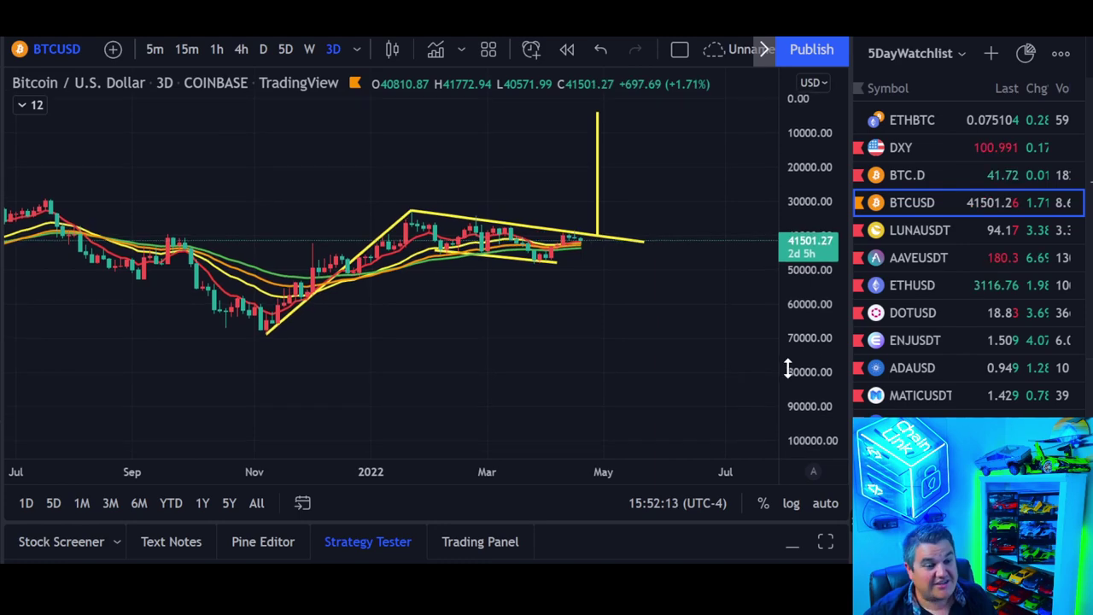
Switch the price scale to logarithmic with automatic fitting and delete the vertical projection line.
left_click(790, 503)
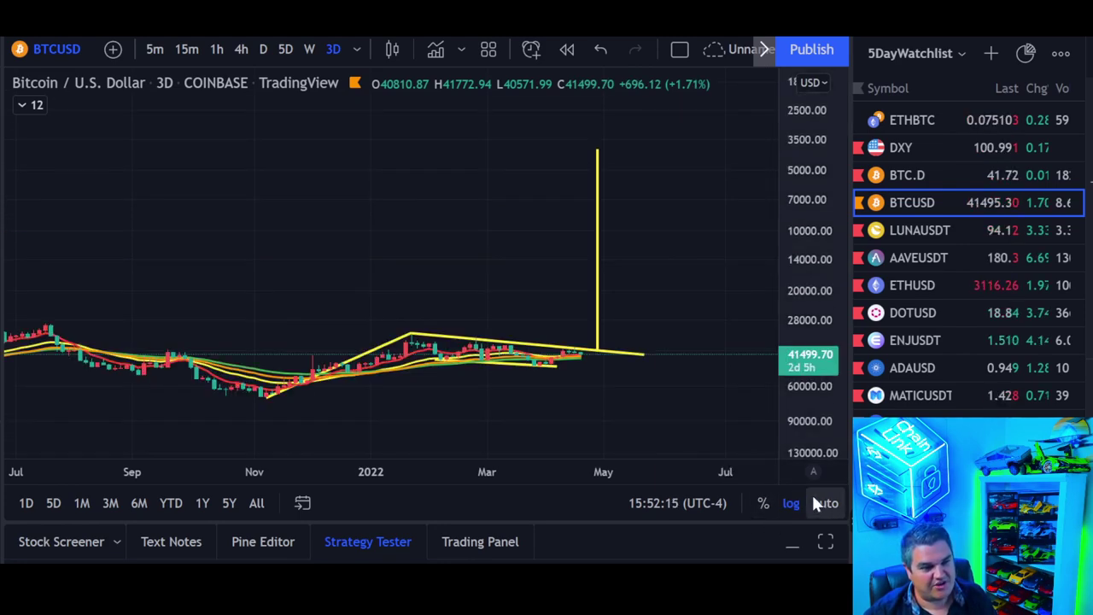
left_click(823, 502)
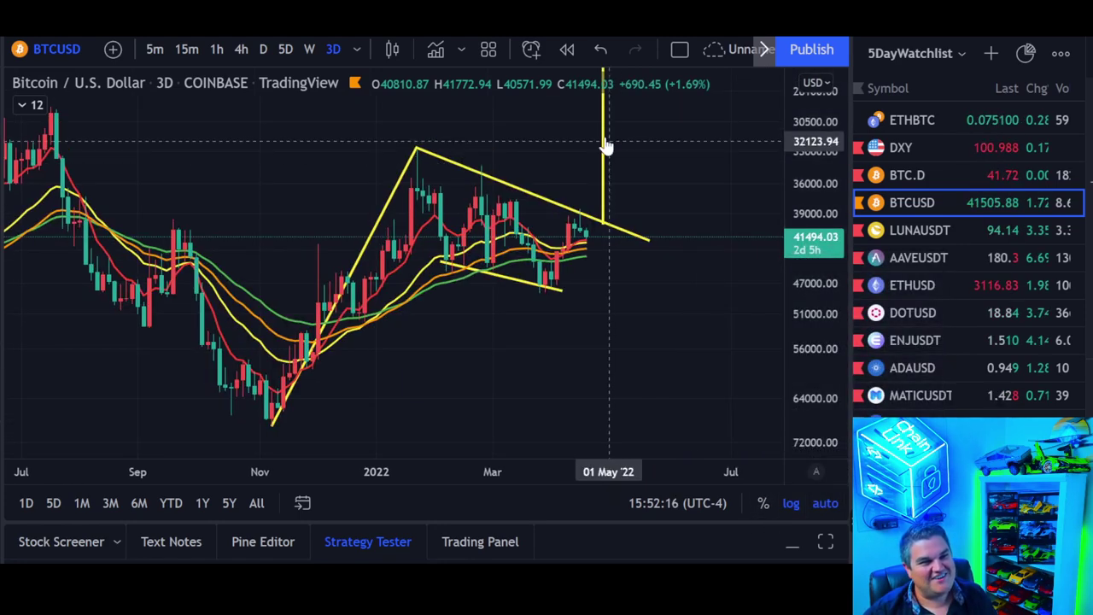
mouse_move(604, 146)
left_mouse_down()
mouse_move(634, 361)
mouse_move(420, 359)
mouse_move(422, 327)
left_mouse_up()
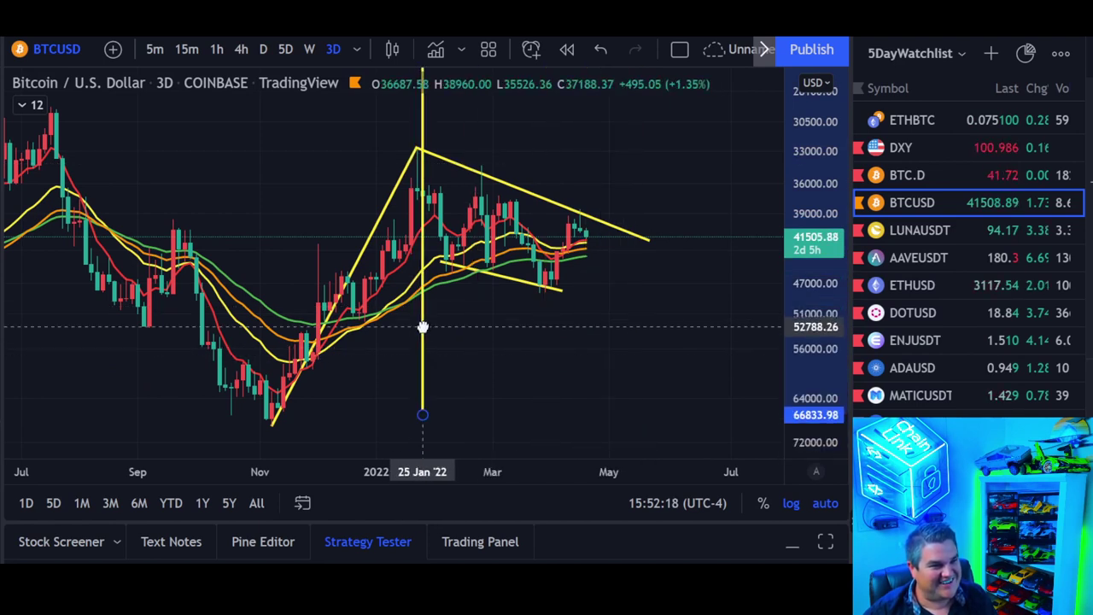
key("Delete")
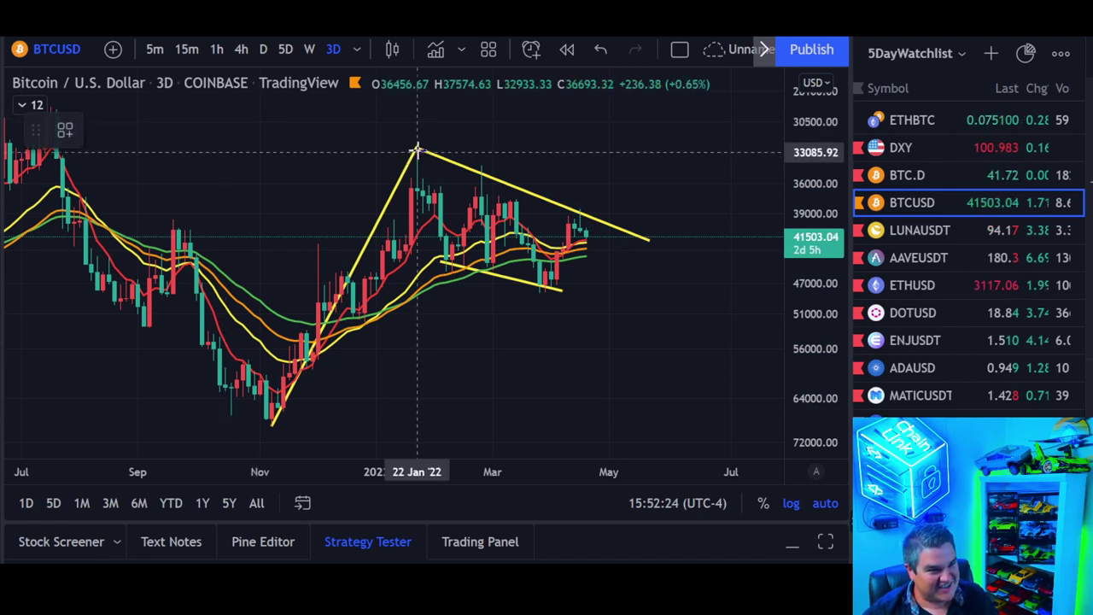
Draw a vertical line on 22 January 2022 from about 32,682 to 68,506 and move it onto the channel line at 25 April 2022.
left_click_drag(414, 179, 415, 423)
left_click(415, 423)
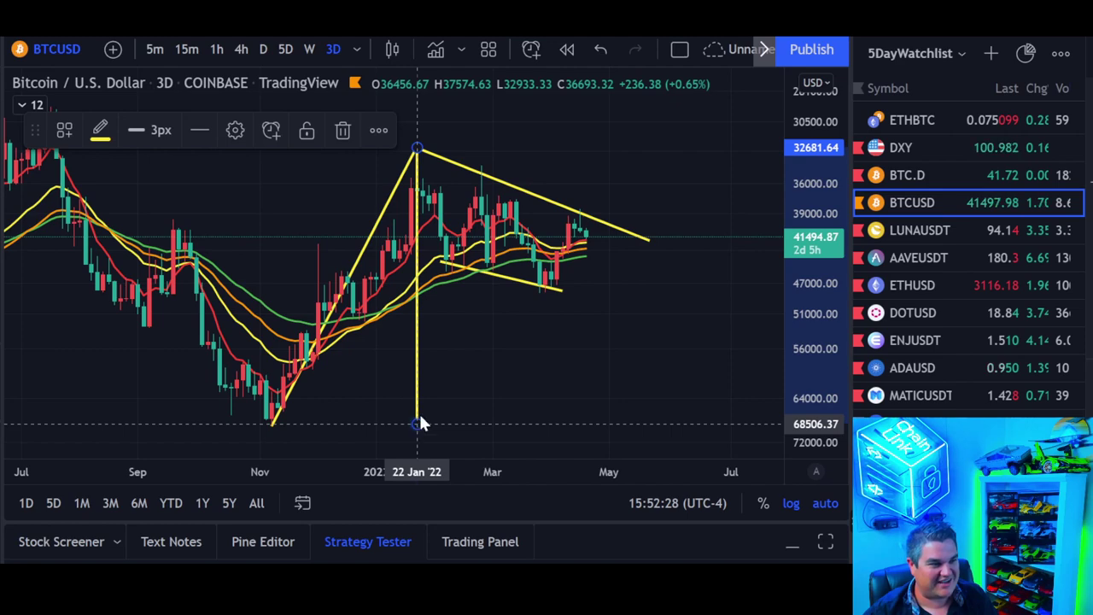
left_click(15, 138)
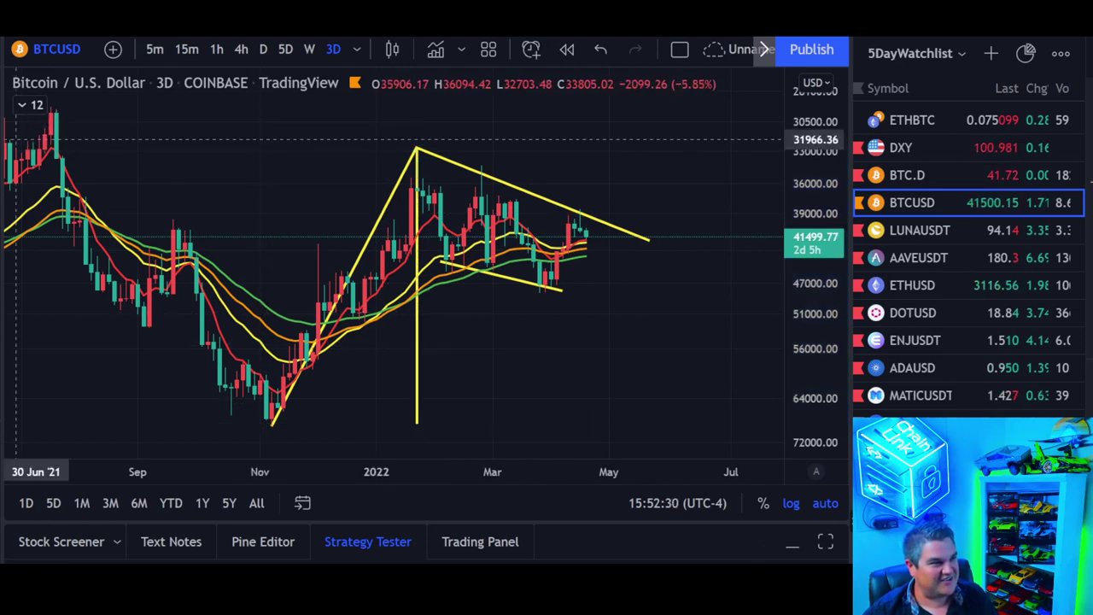
left_click_drag(417, 331, 597, 138)
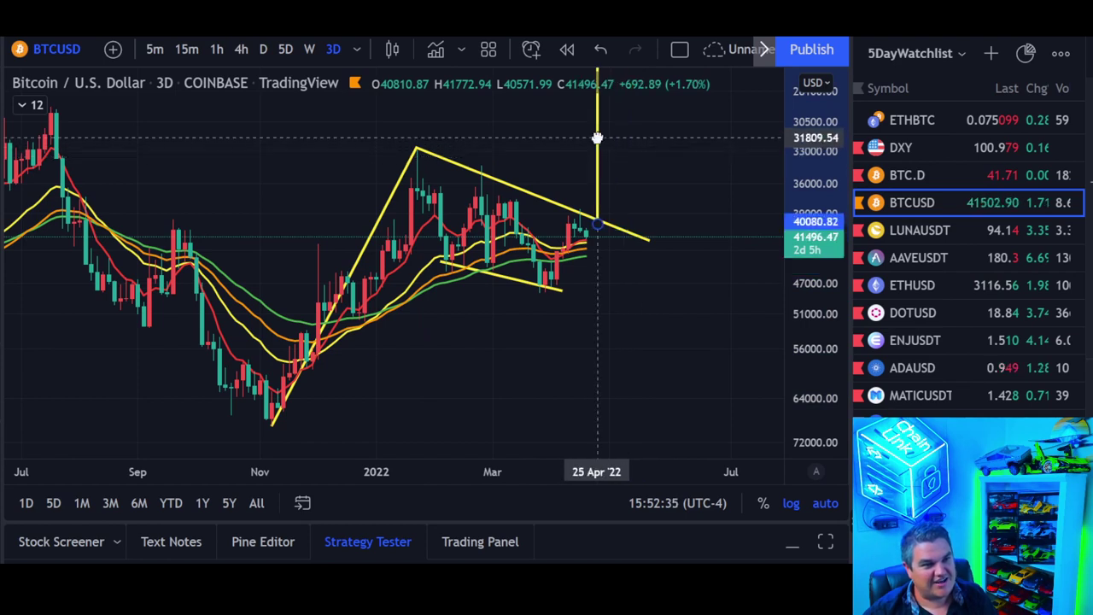
left_click(630, 213)
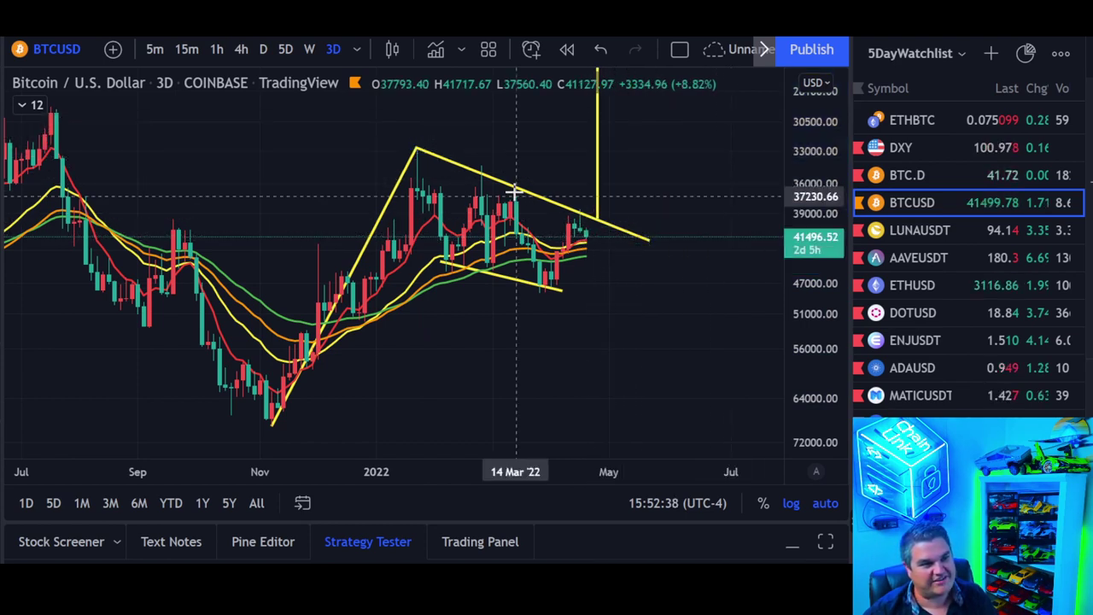
Shift the longer channel line closer to the candles and move the vertical line's base onto it at 28 April 2022, about 41,485.
left_click_drag(518, 196, 511, 200)
left_click(535, 162)
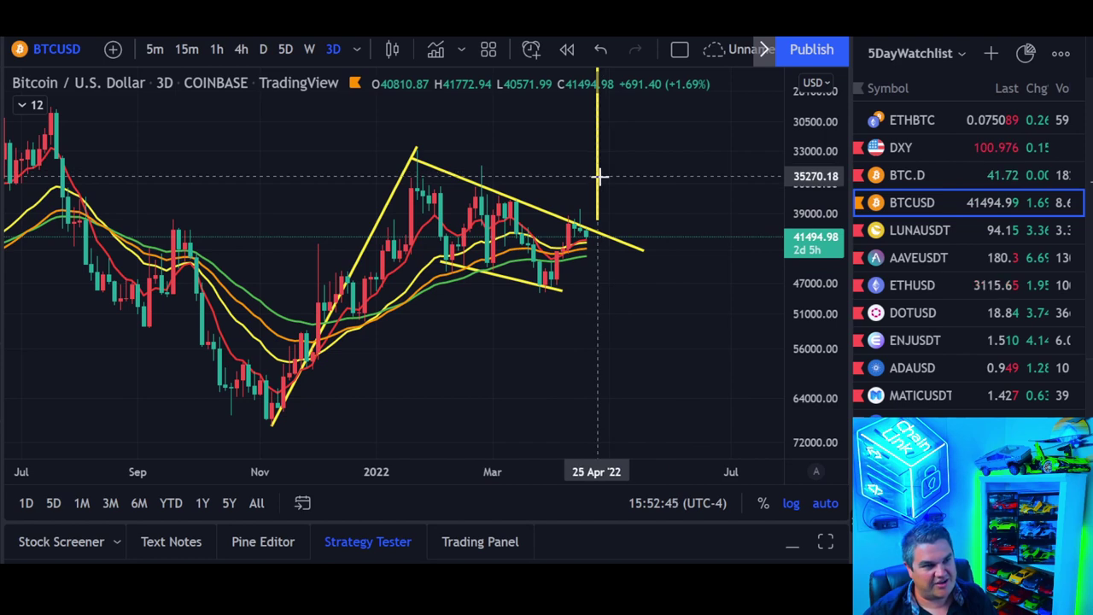
left_click_drag(601, 176, 603, 195)
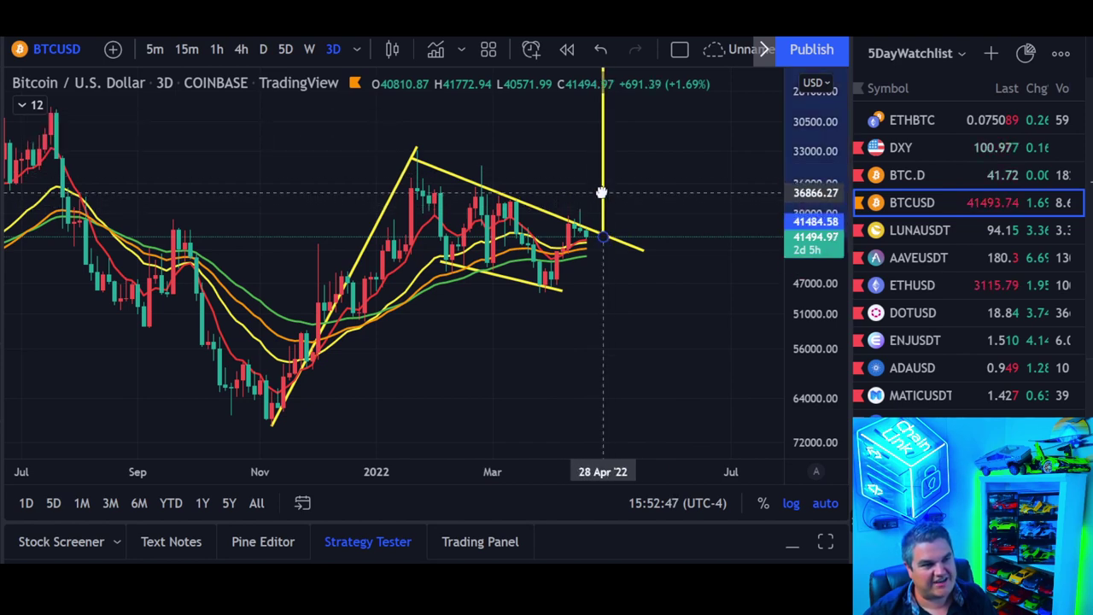
left_click(749, 200)
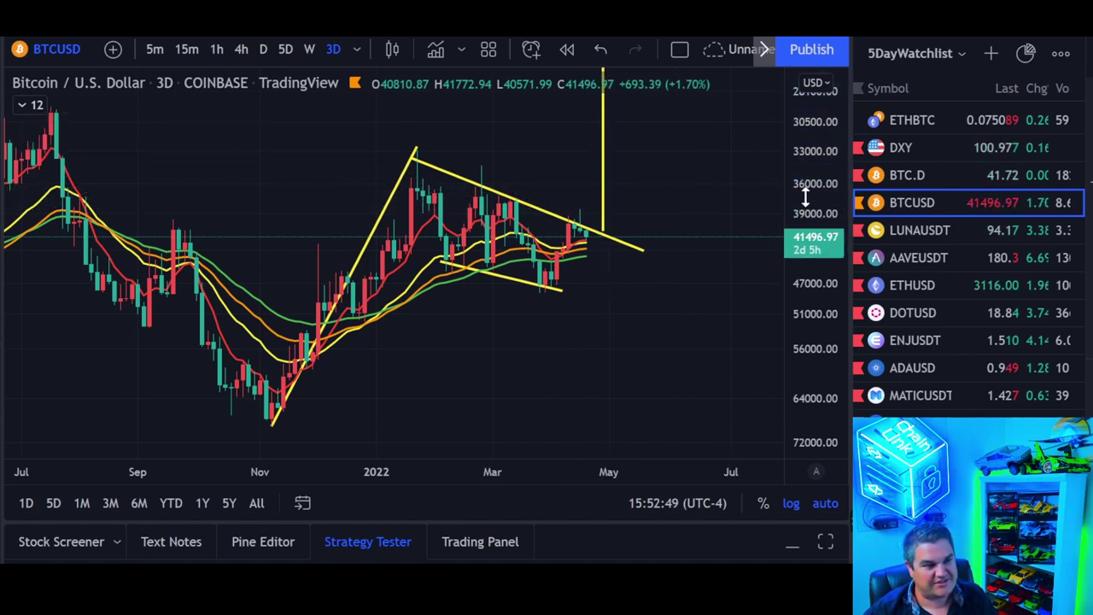
Examine the price level at the far end of the vertical projection line.
left_click_drag(824, 181, 828, 370)
left_click_drag(827, 363, 808, 317)
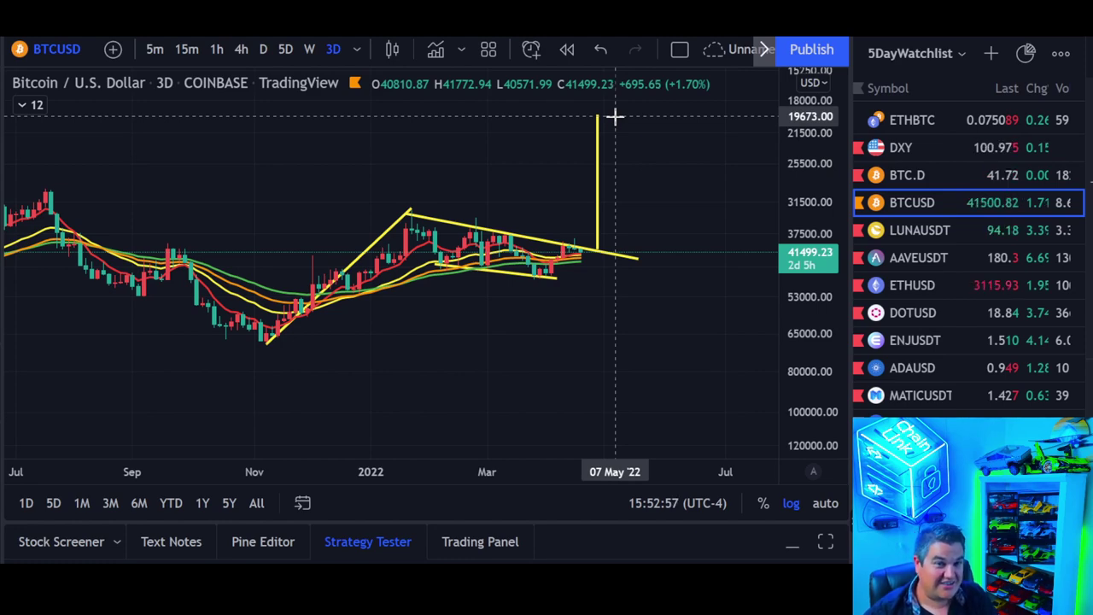
scroll(615, 120, "down", 5)
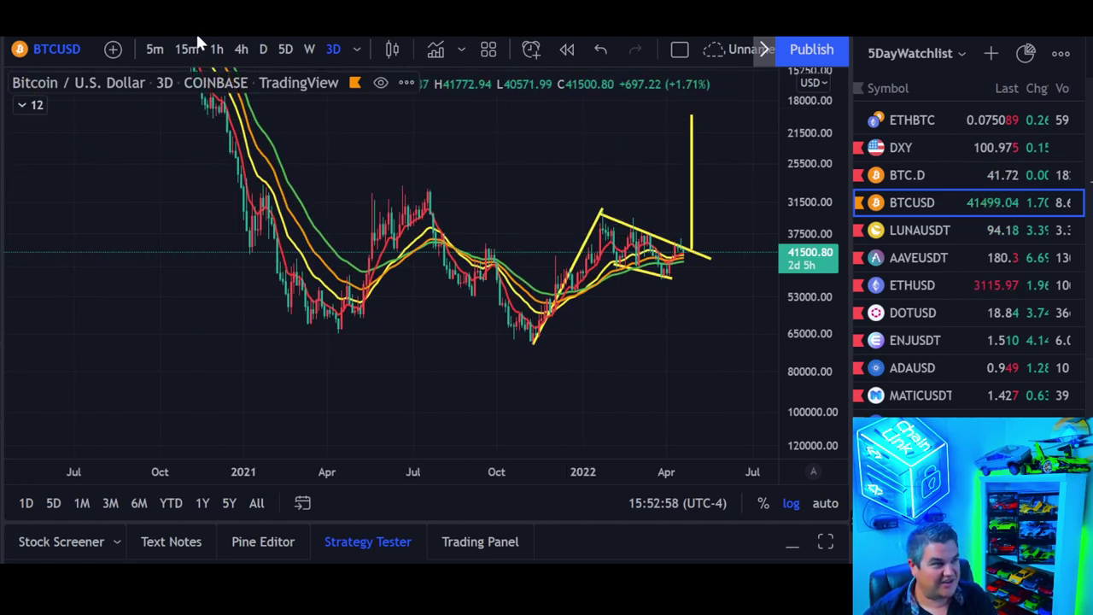
Switch the chart to the weekly interval and auto-fit the price scale to the history since 2015.
left_click(307, 49)
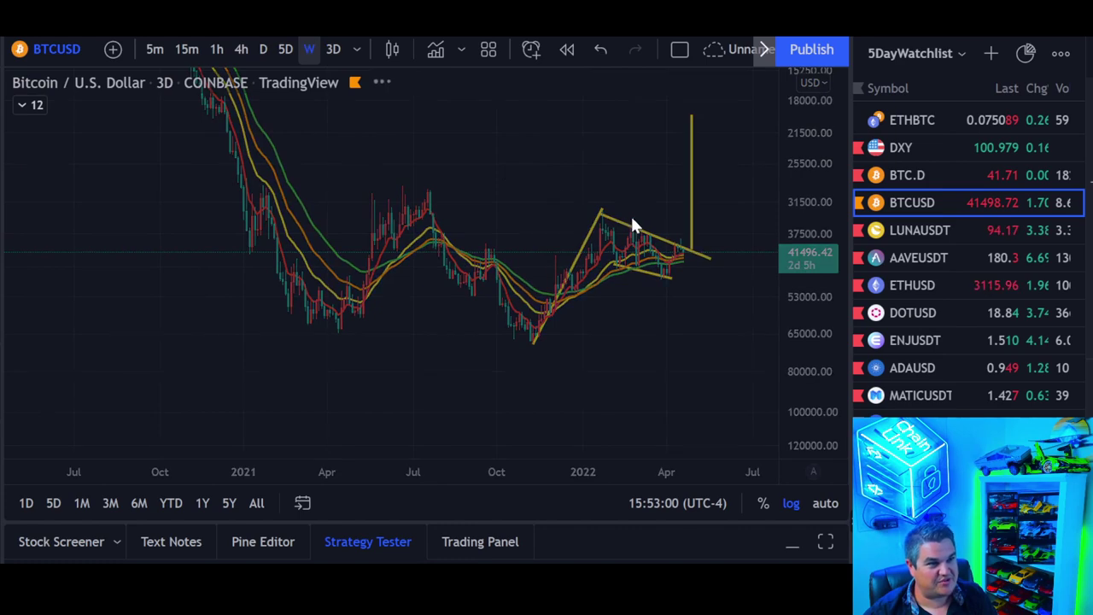
scroll(637, 183, "down", 3)
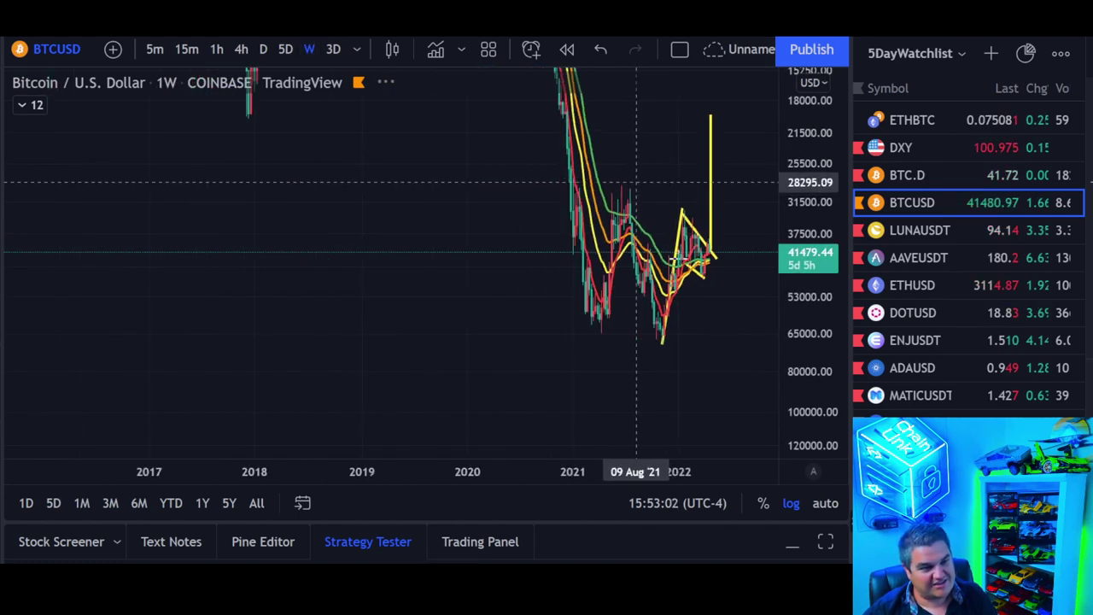
left_click(822, 504)
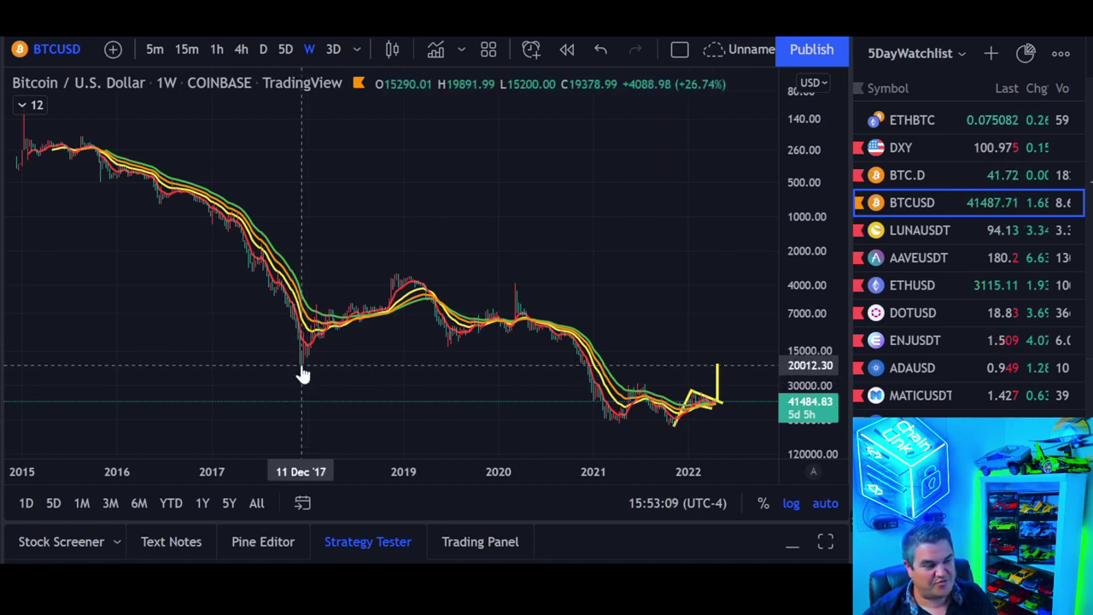
Draw a horizontal ray from 10 July 2017 at about 19,286, level with the December 2017 price peak.
left_click(53, 212)
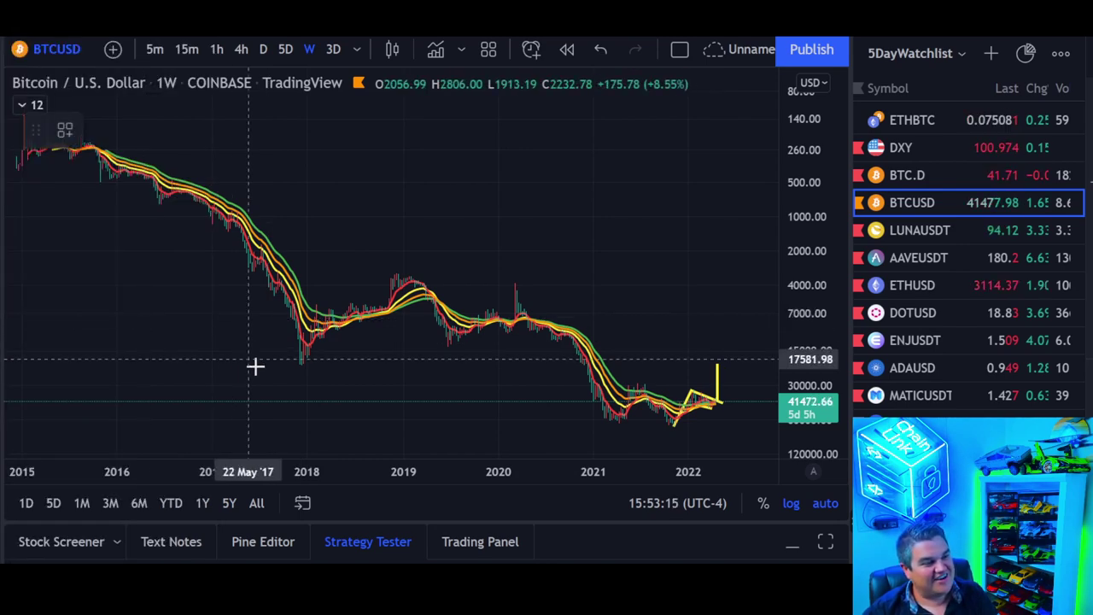
left_click(262, 364)
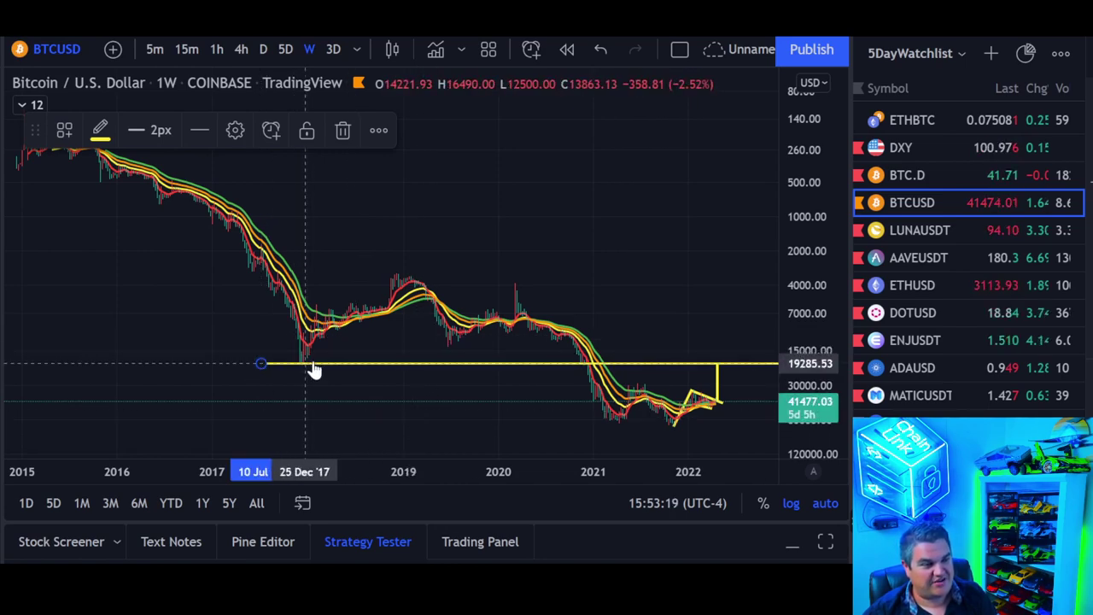
Compare the projection line with the 2017 peak level in normal and inverted orientation, ending on the inverted 2020 to 2022 price action.
key("alt+i")
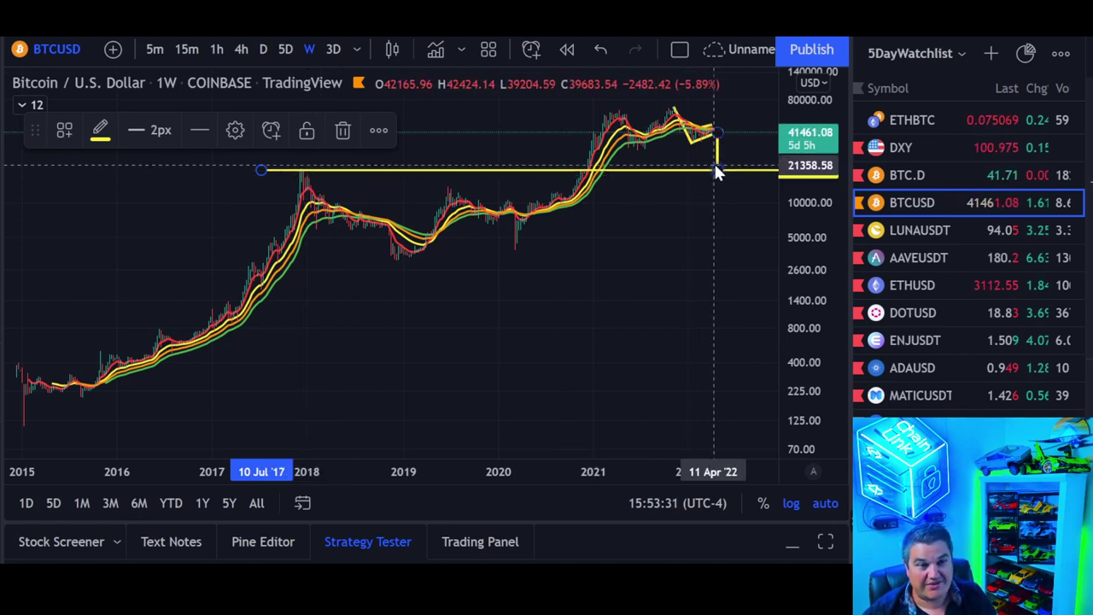
key("alt+i")
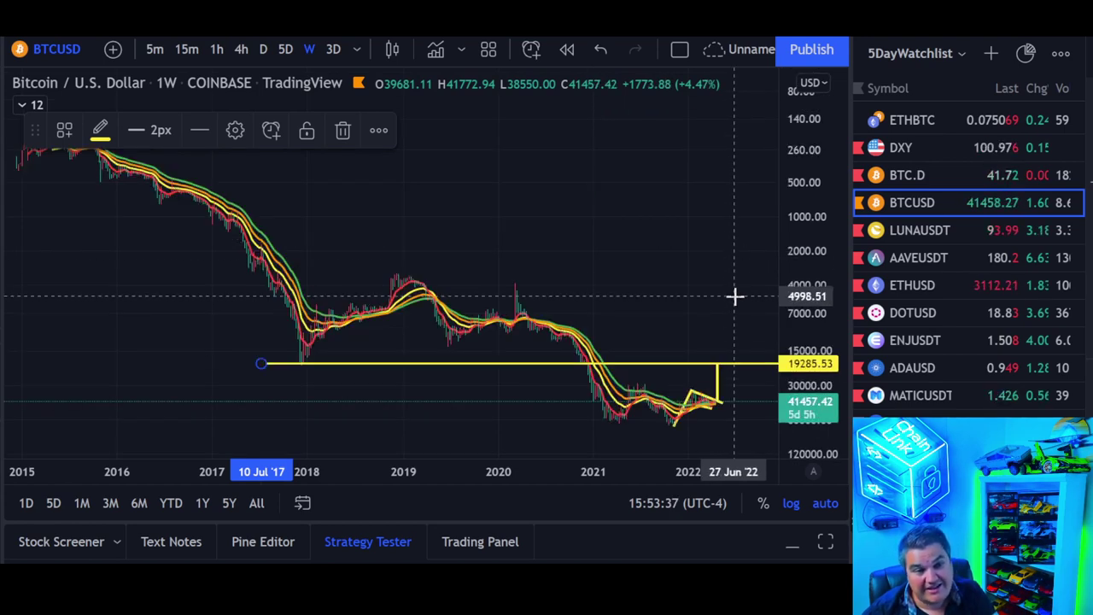
key("alt+i")
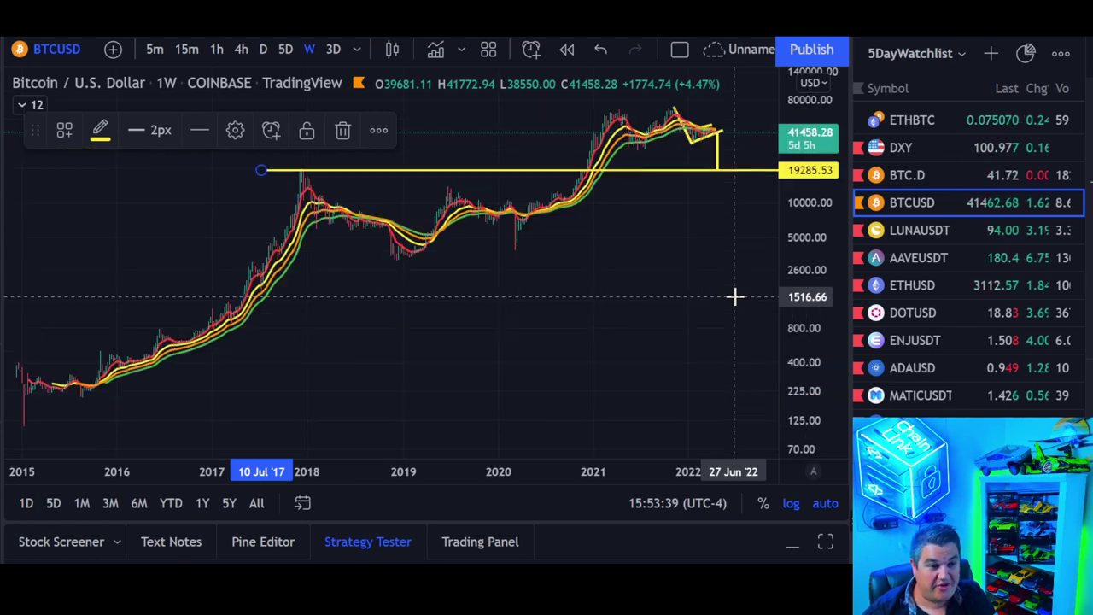
scroll(723, 203, "up", 1)
key("alt+i")
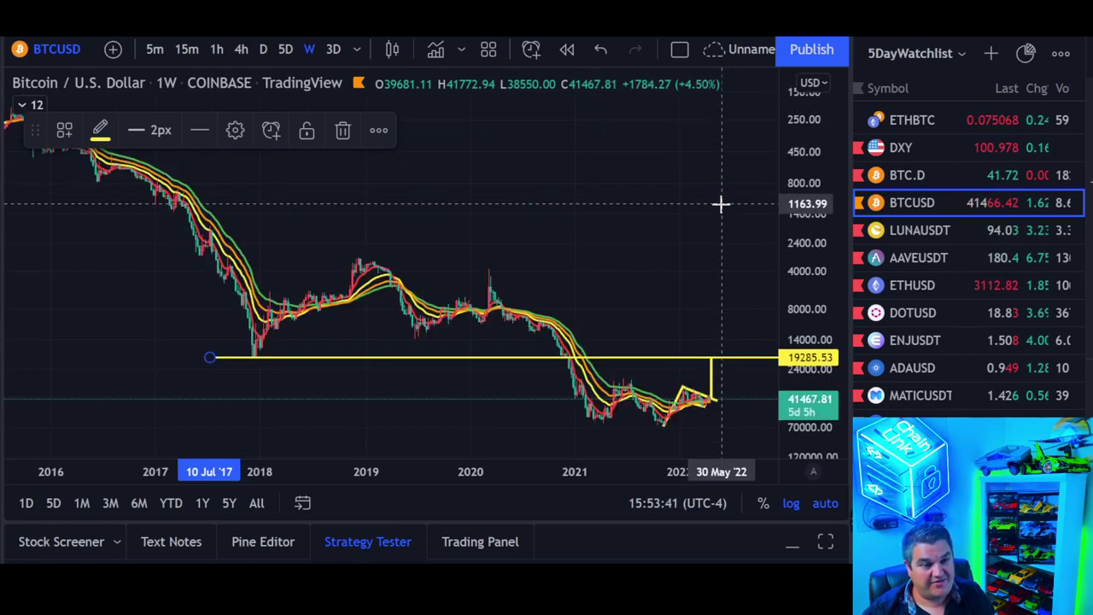
scroll(700, 311, "up", 4)
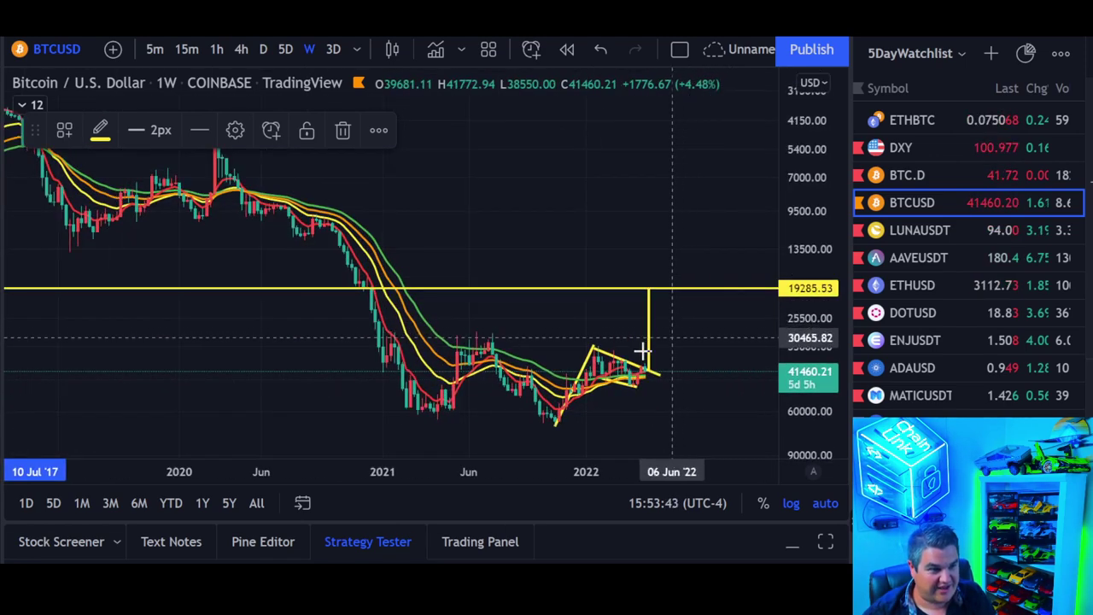
Return the weekly chart to its normal orientation and compare the bear flag projection with the 2017 peak level.
scroll(572, 376, "up", 1)
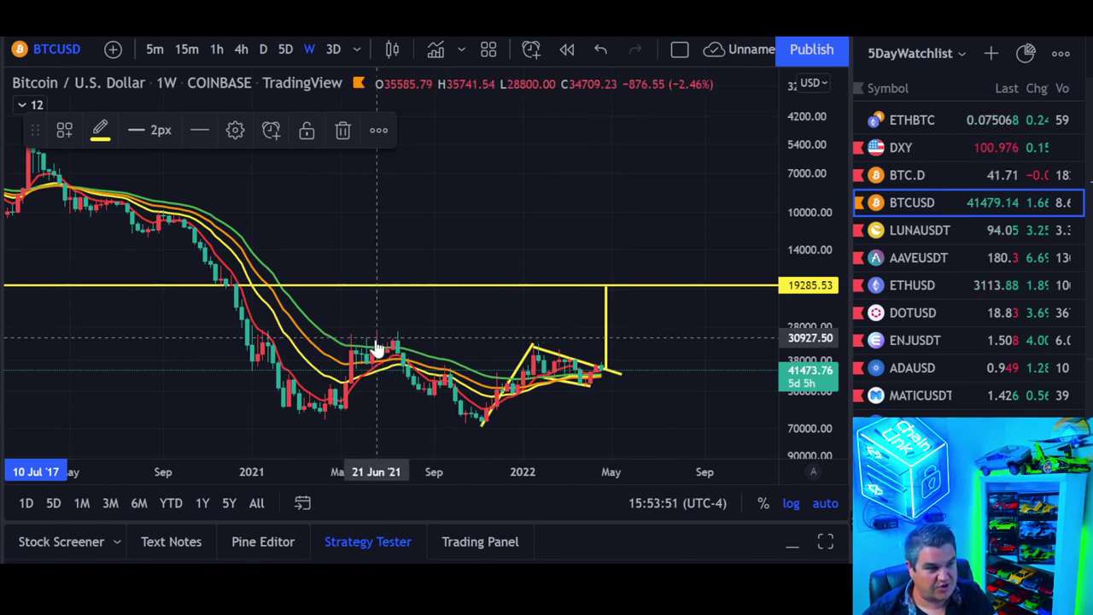
key("alt+i")
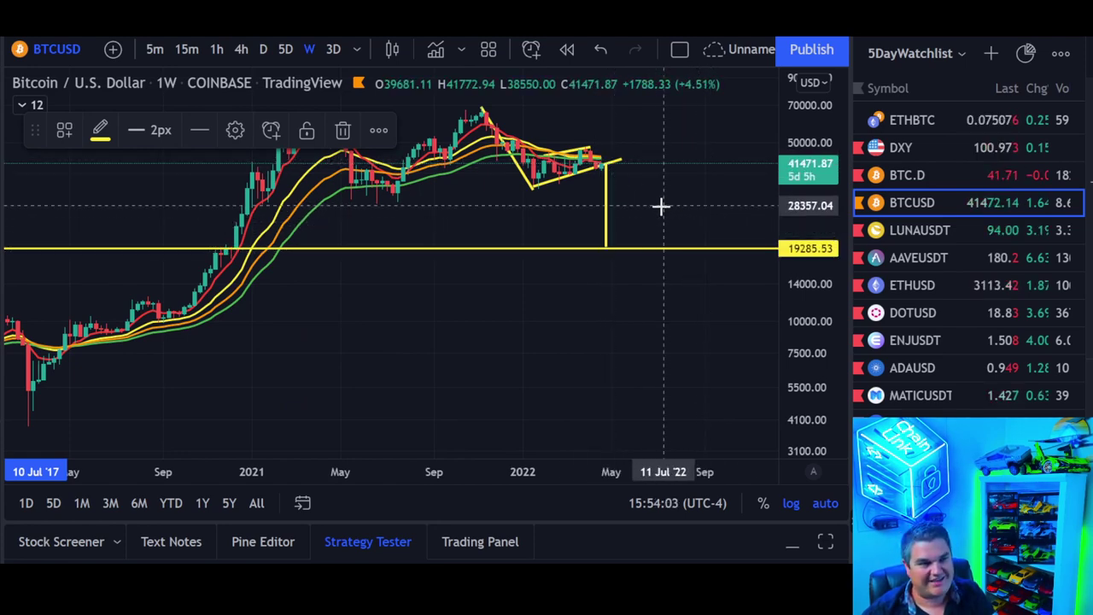
scroll(662, 205, "down", 8)
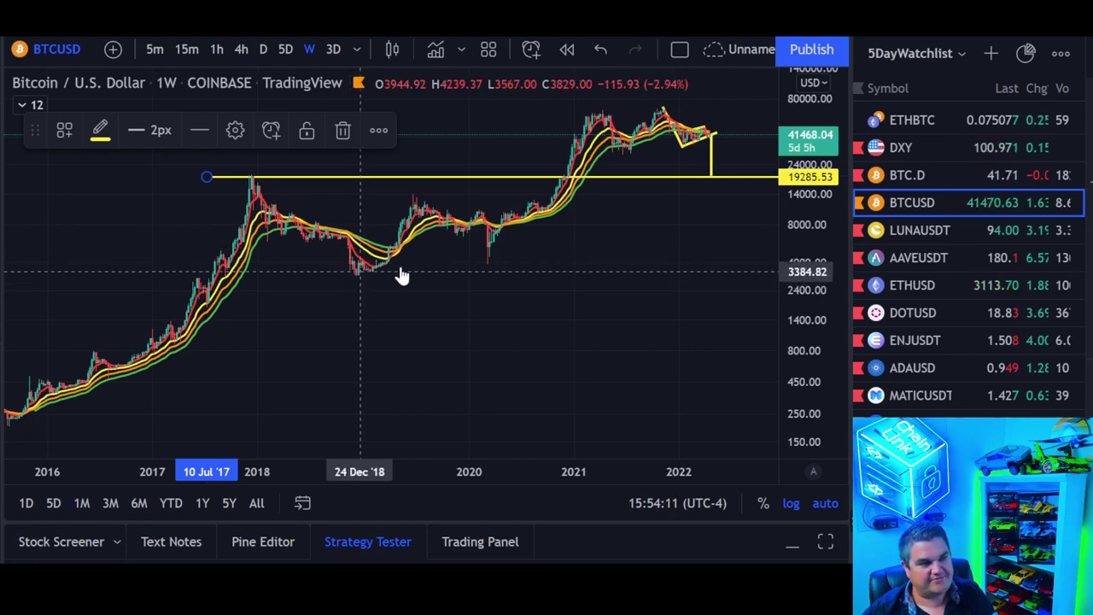
scroll(686, 262, "up", 5)
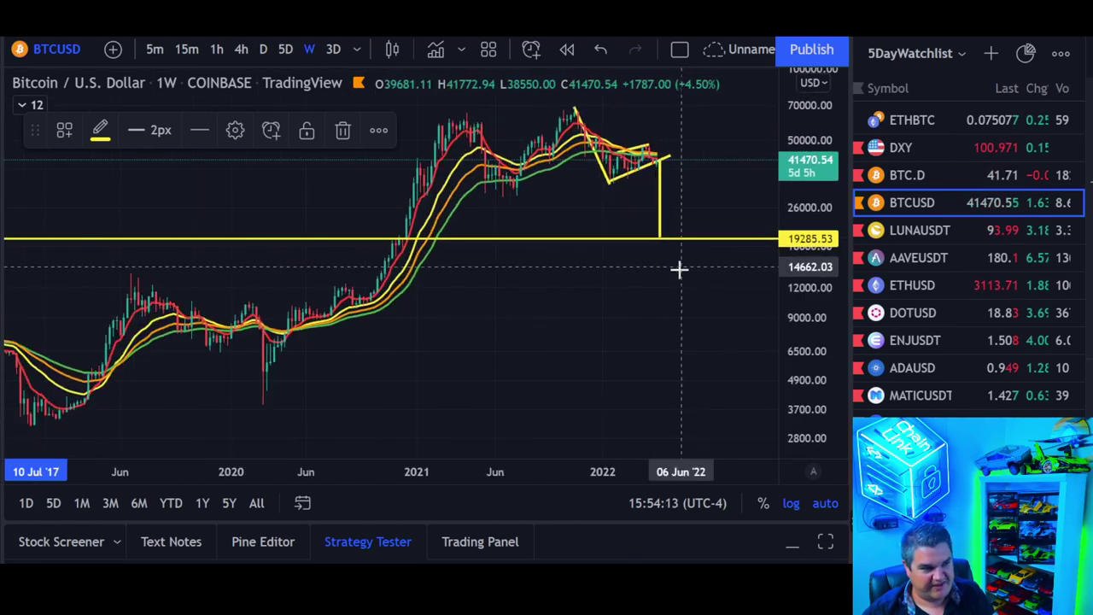
scroll(151, 336, "down", 1)
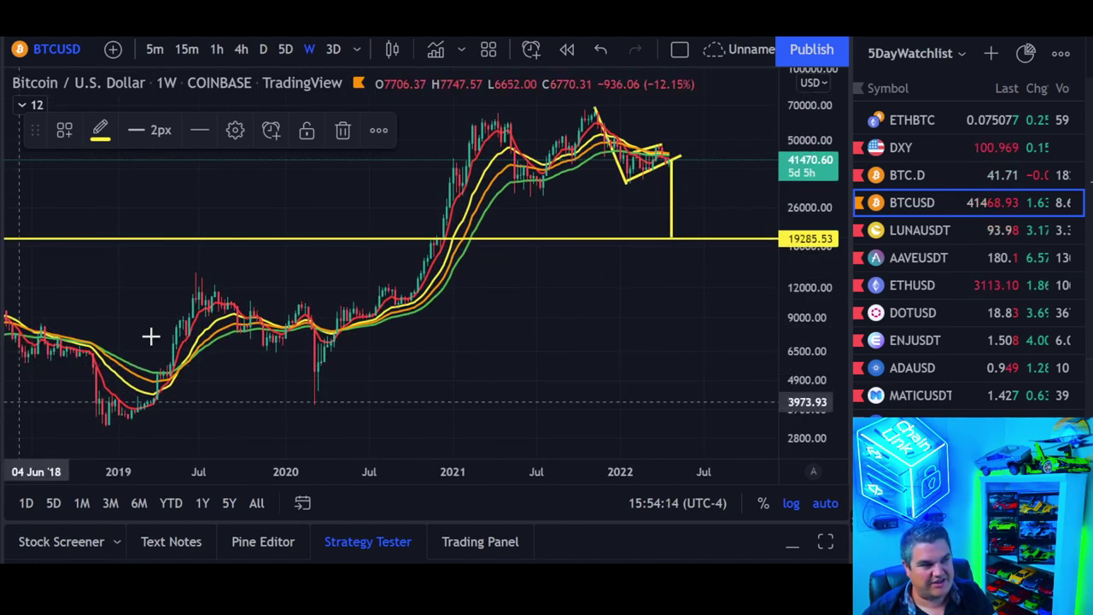
scroll(728, 219, "up", 1)
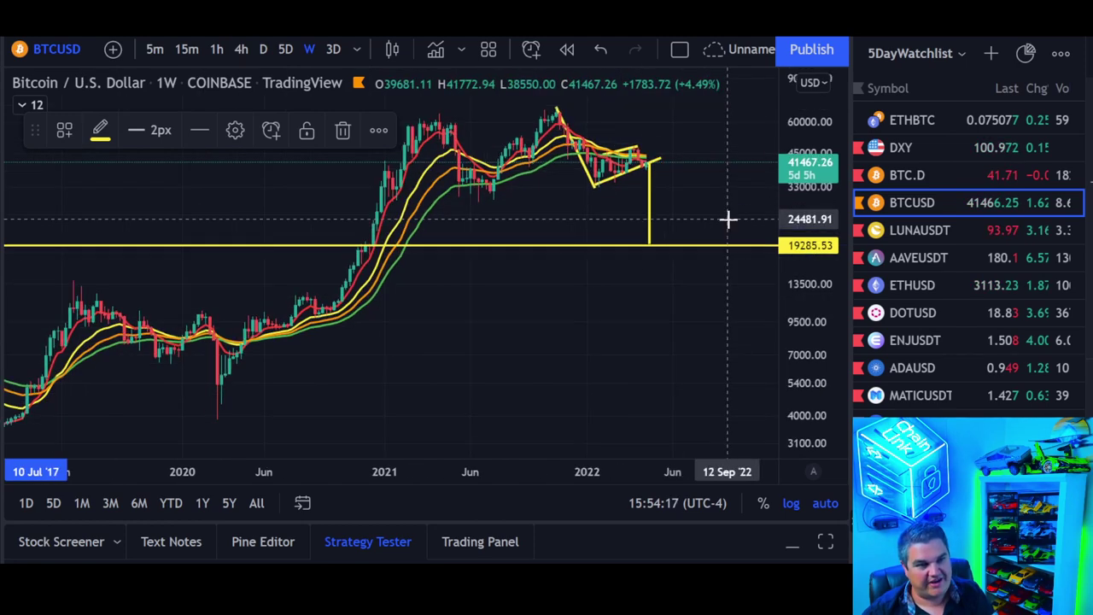
Remove all drawings from the Bitcoin chart, including the bear flag, the projection line and the 2017 peak ray.
scroll(725, 227, "up", 3)
scroll(568, 229, "up", 1)
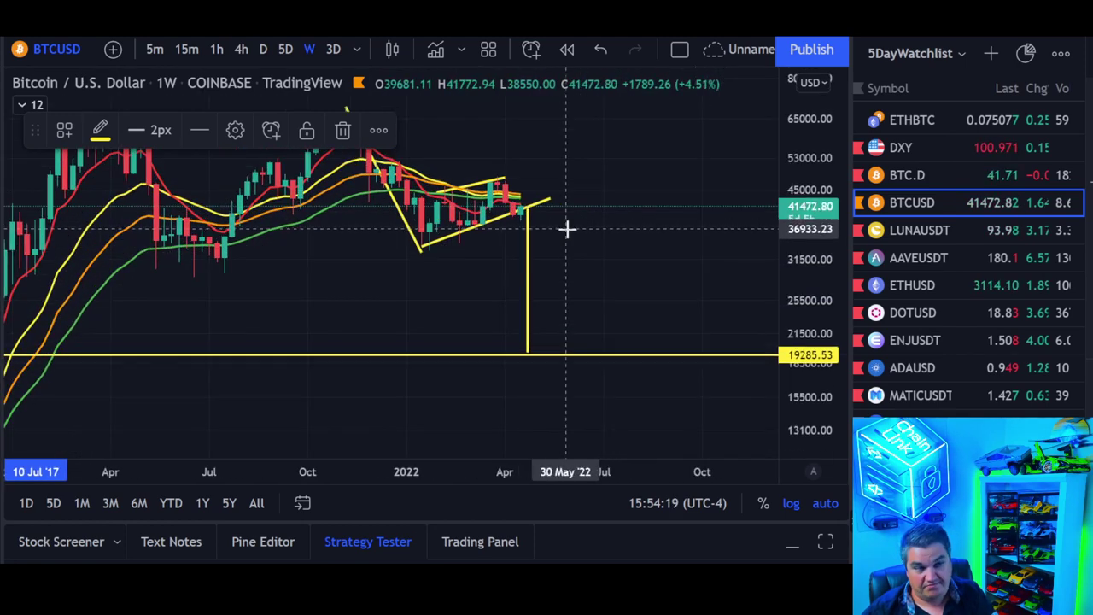
right_click(569, 237)
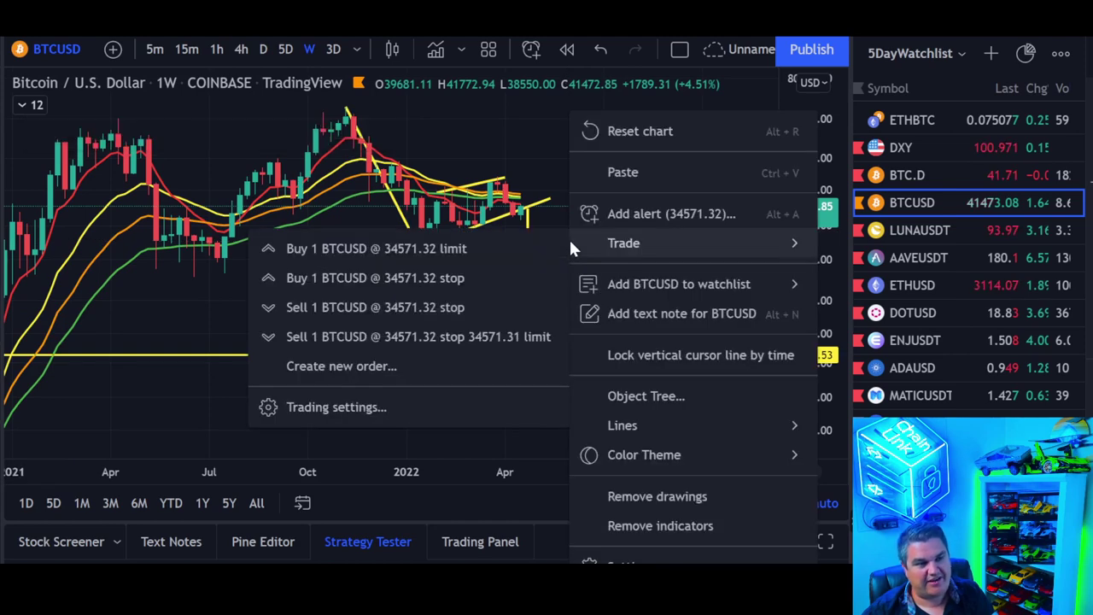
left_click(613, 497)
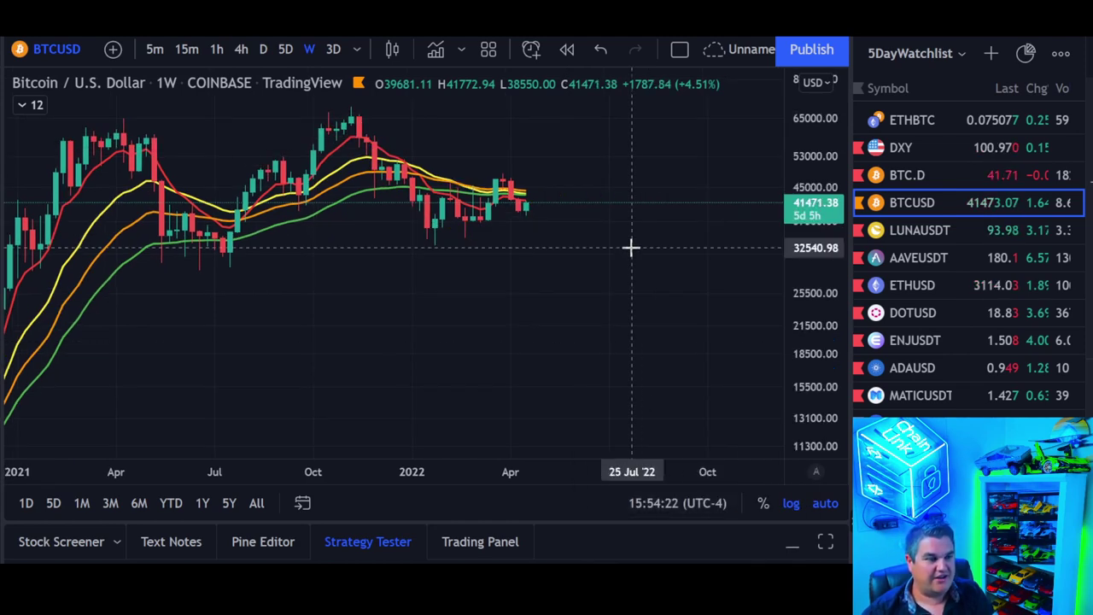
Switch the chart to the daily interval and show the hidden MA 200 indicator, leaving the indicator list collapsed.
scroll(631, 248, "down", 3)
scroll(631, 248, "up", 5)
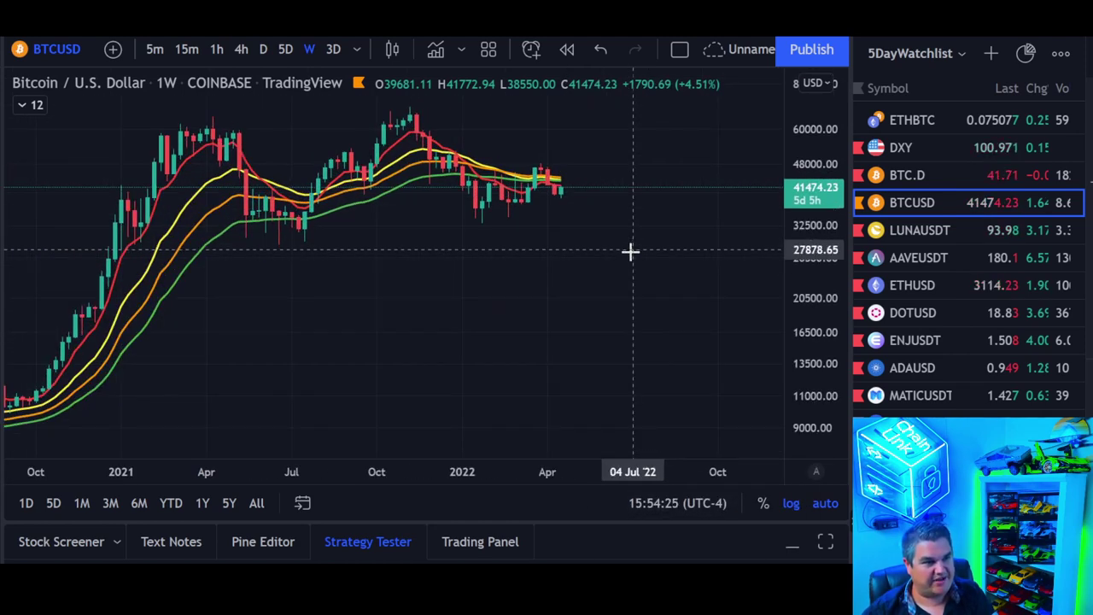
left_click_drag(623, 256, 754, 216)
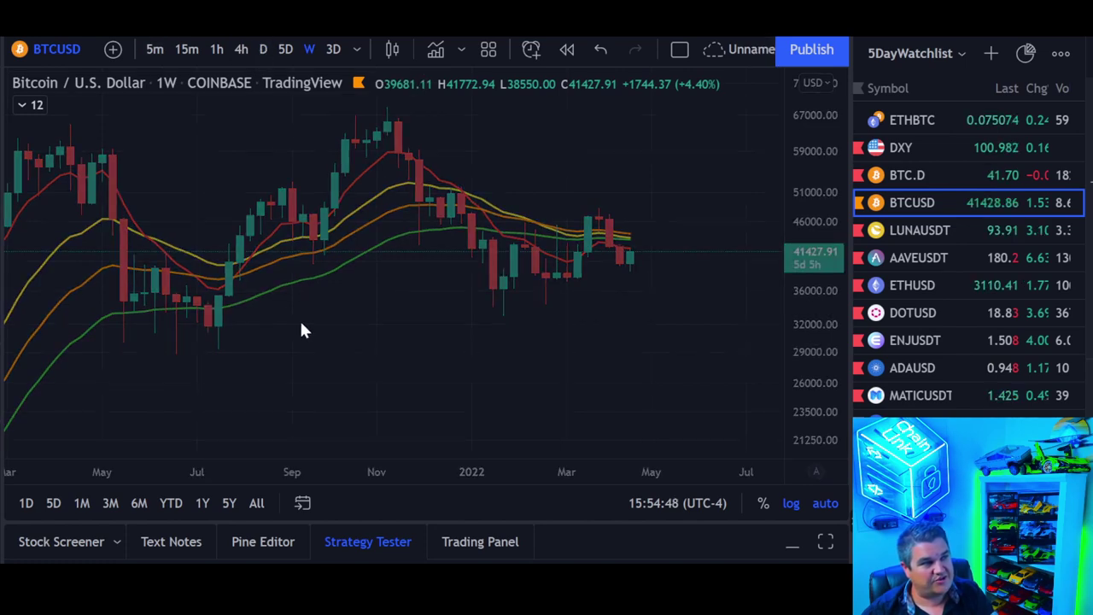
left_click(30, 104)
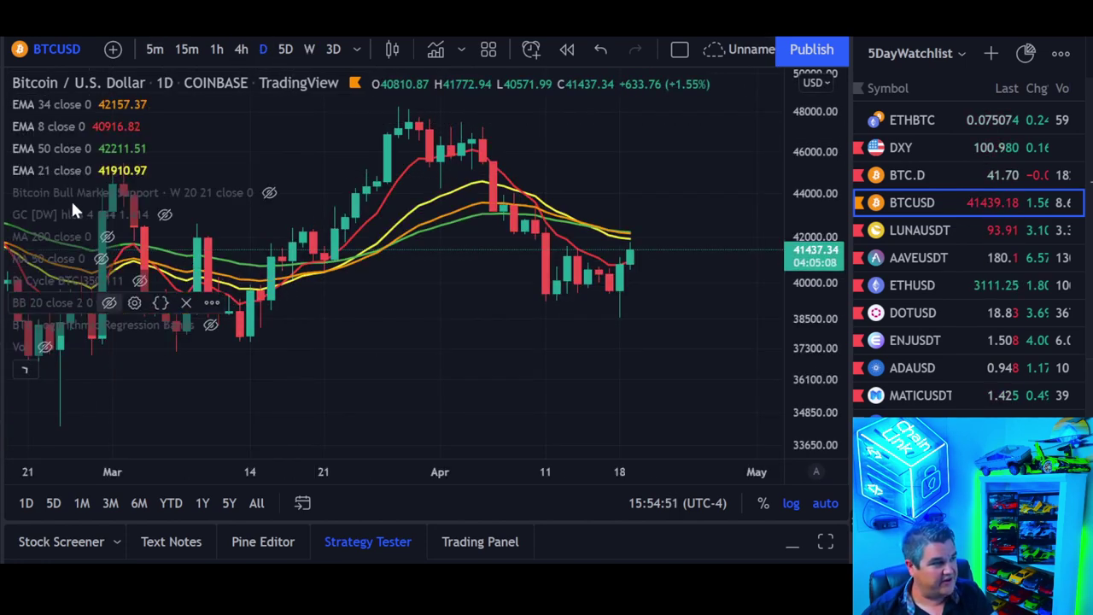
left_click(108, 237)
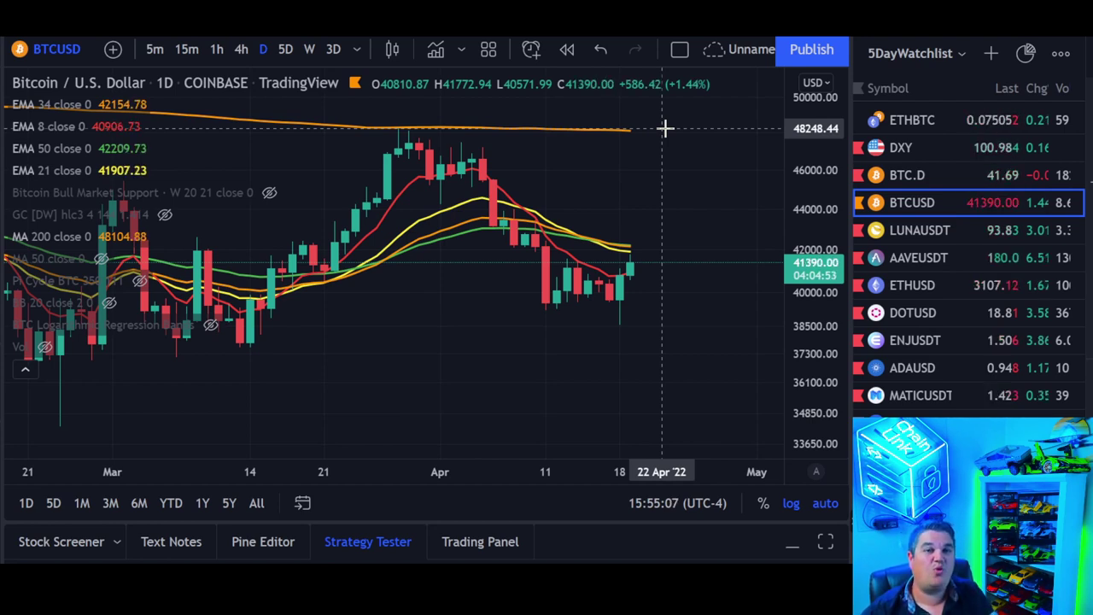
scroll(667, 132, "down", 2)
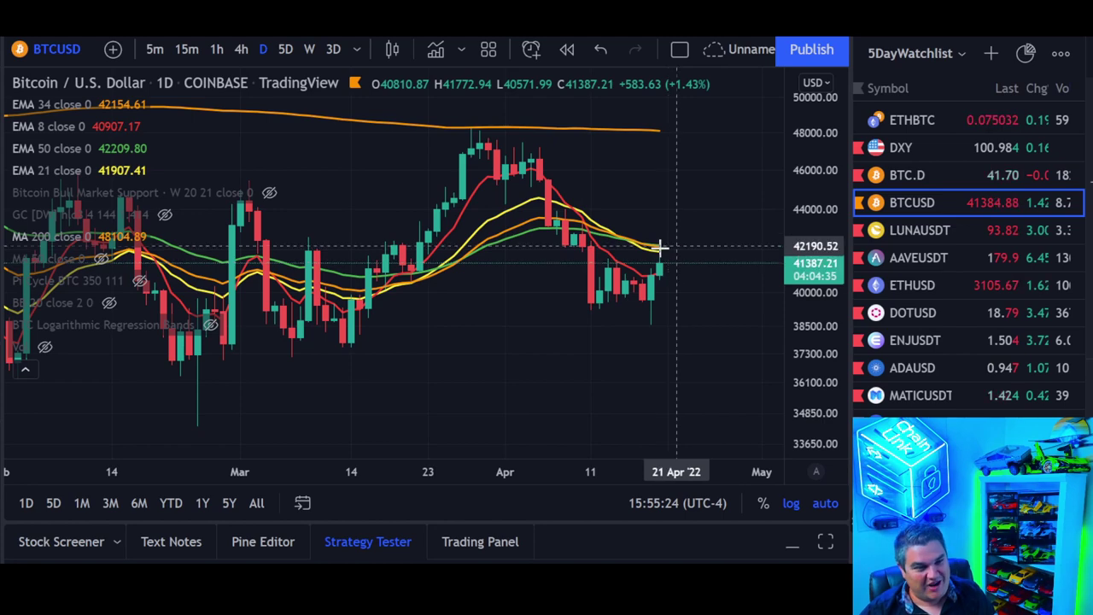
left_click(28, 370)
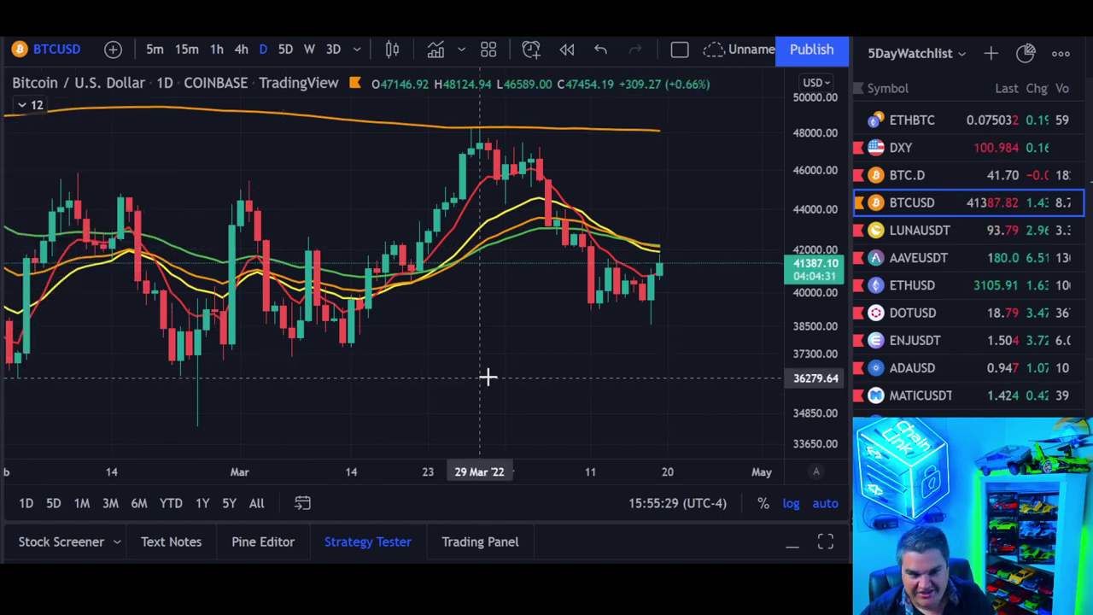